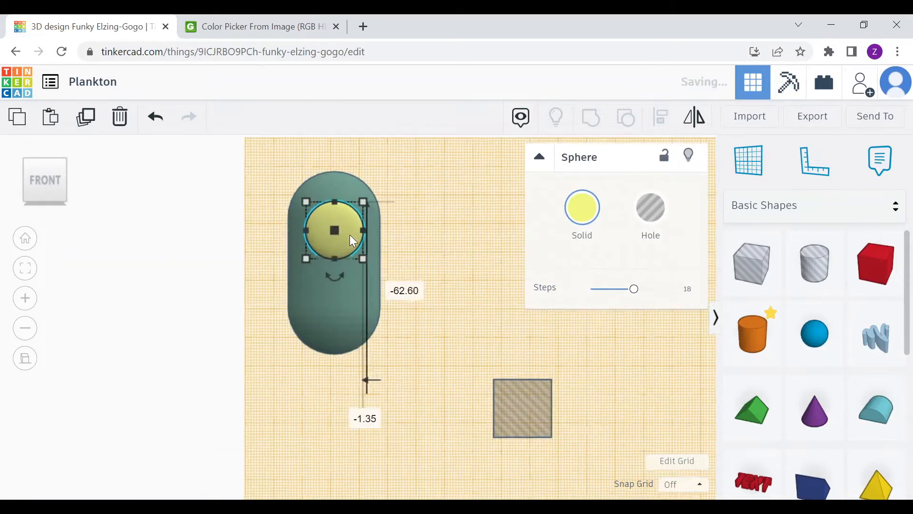
Push the yellow sphere back into the front of the green capsule body
right_click_drag(141, 211, 209, 252)
left_click_drag(383, 265, 374, 261)
right_click_drag(62, 233, 120, 216)
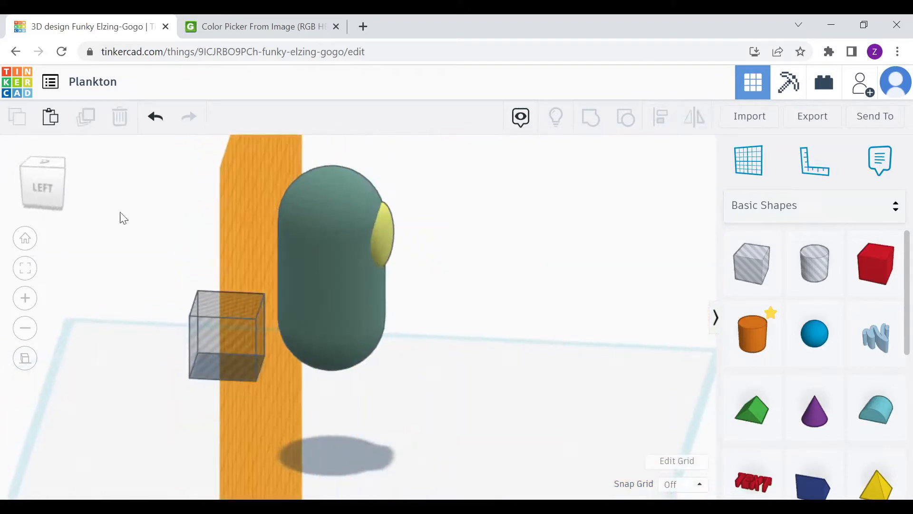
right_click_drag(369, 273, 271, 280)
left_click(34, 194)
left_click_drag(429, 217, 425, 216)
Enlarge the yellow eye sphere to about 24 mm tall on the front of the body
right_click_drag(410, 302, 342, 309)
left_click(51, 183)
left_click_drag(364, 183, 369, 172)
left_click_drag(299, 173, 294, 168)
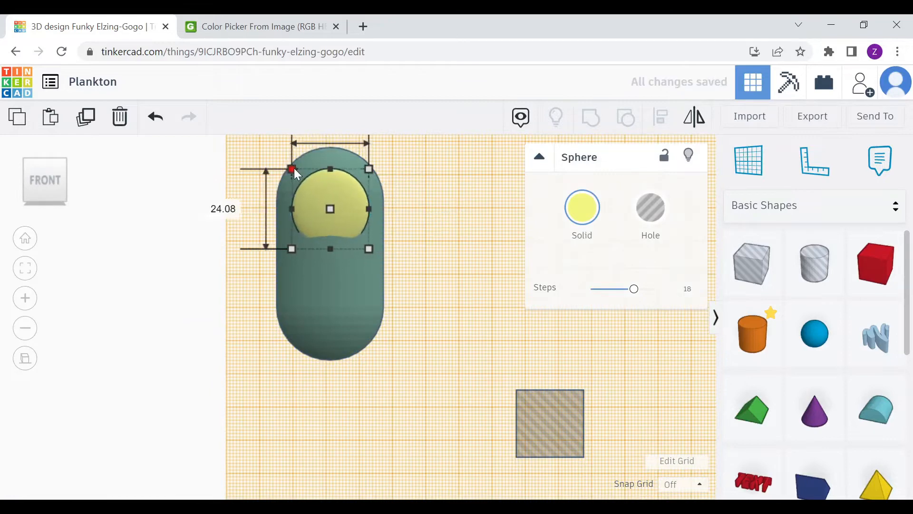
Stretch the yellow sphere's lower edge slightly and adjust its depth to about 9.3 mm
left_click_drag(331, 250, 332, 255)
right_click_drag(419, 287, 494, 298)
left_click_drag(363, 226, 365, 225)
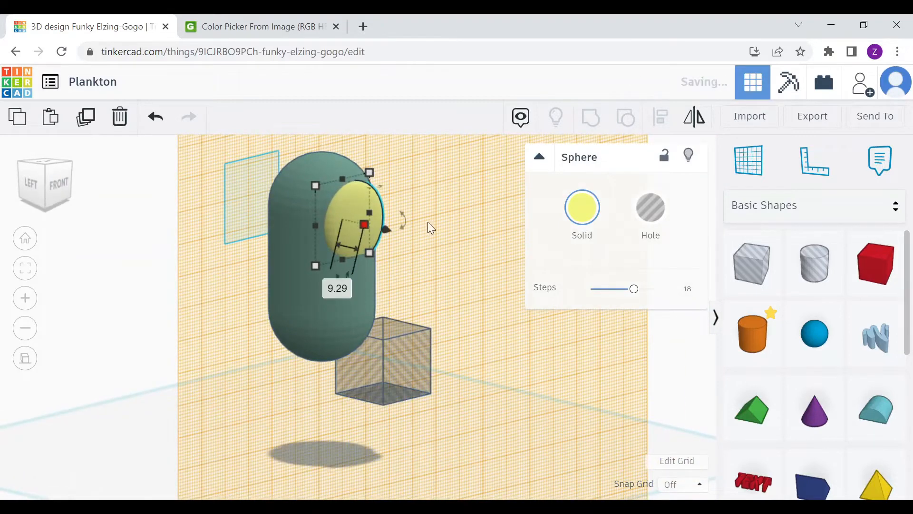
left_click(428, 222)
right_click_drag(427, 222, 369, 224)
Add a cylinder to the workplane beside the body and colour it red
left_click(53, 188)
right_click_drag(205, 242, 214, 285)
left_click(35, 189)
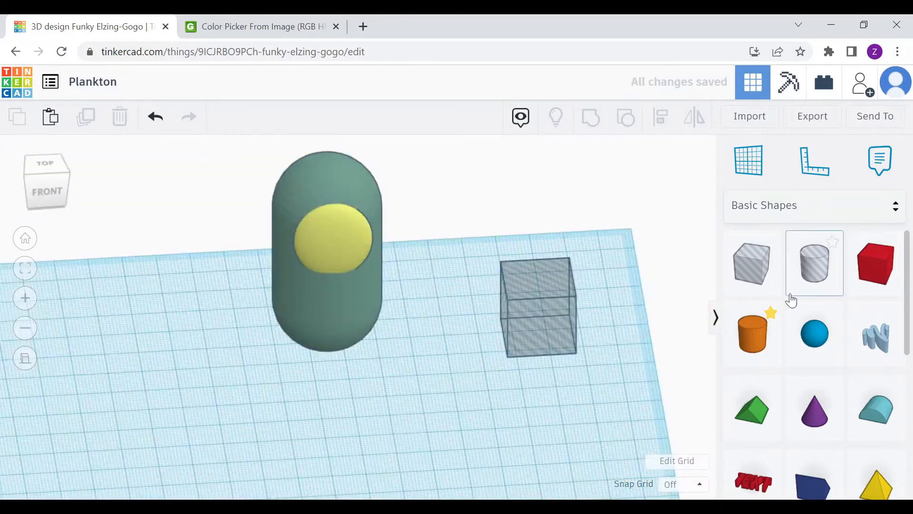
left_click_drag(792, 294, 430, 451)
left_click(45, 162)
left_click(575, 223)
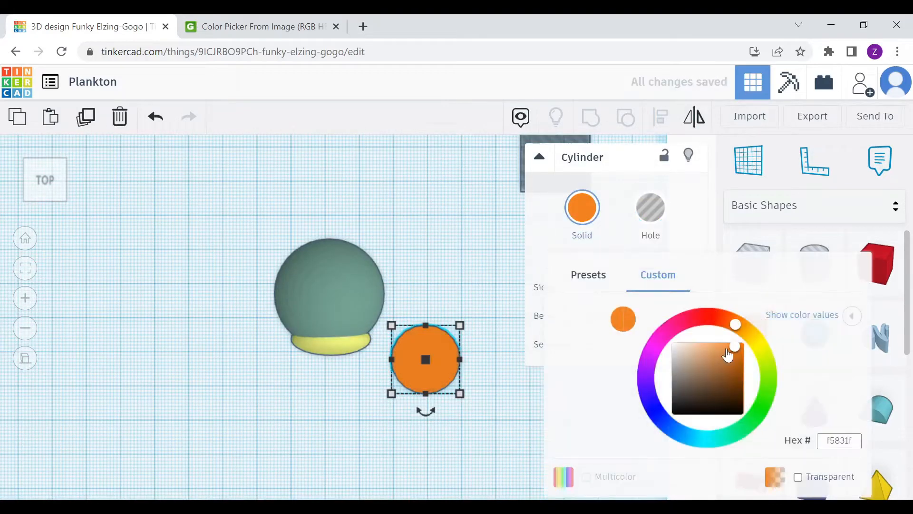
left_click(588, 275)
left_click(571, 320)
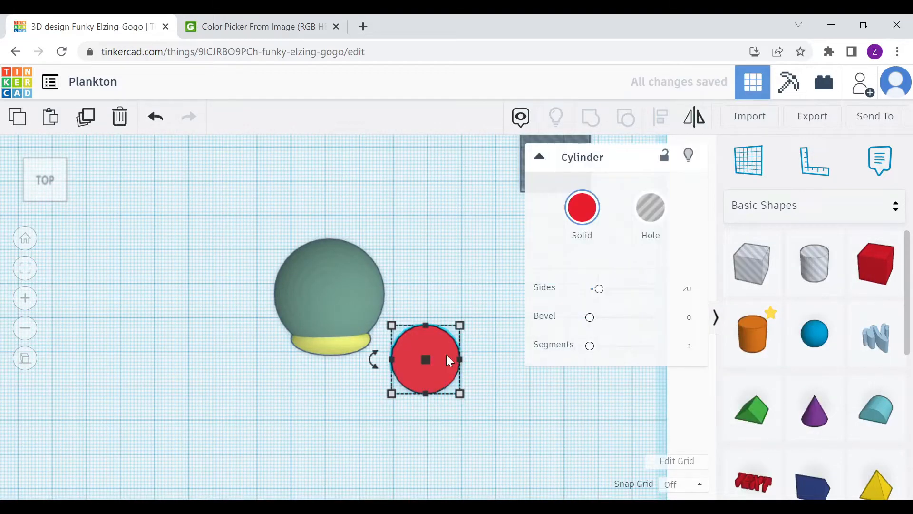
Duplicate the red cylinder, shrink the copy to about 6.6 by 8.9 mm, and colour it white
key("ctrl+c")
key("ctrl+v")
left_click_drag(464, 328, 442, 365)
left_click(582, 207)
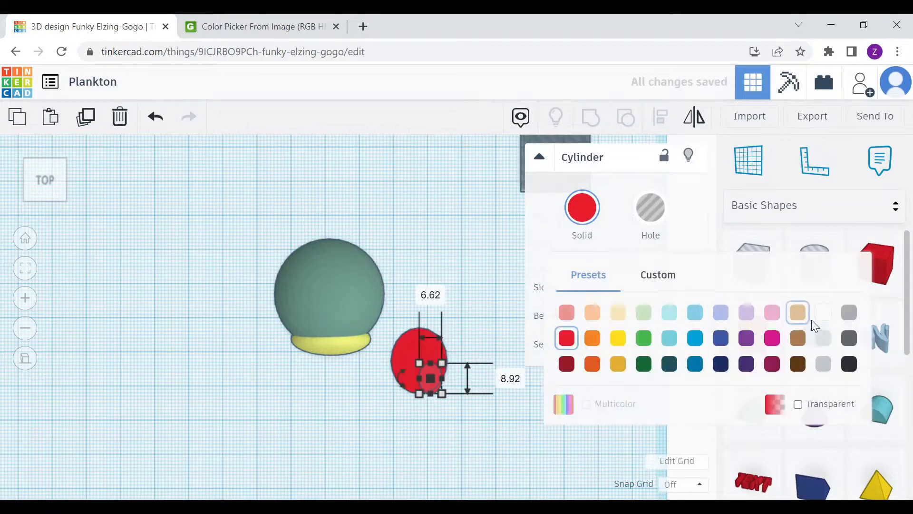
left_click(824, 313)
left_click(485, 352)
Position the white cylinder over the upper centre of the red cylinder so it protrudes slightly
right_click_drag(485, 352, 513, 297)
left_click(443, 381)
left_click(489, 362)
left_click(49, 178)
left_click_drag(429, 380, 419, 350)
left_click(409, 419)
Rotate the red and white cylinders together by 90° so their round faces point forward
right_click_drag(409, 419, 406, 387)
left_click_drag(398, 433, 463, 343)
right_click_drag(463, 352, 491, 338)
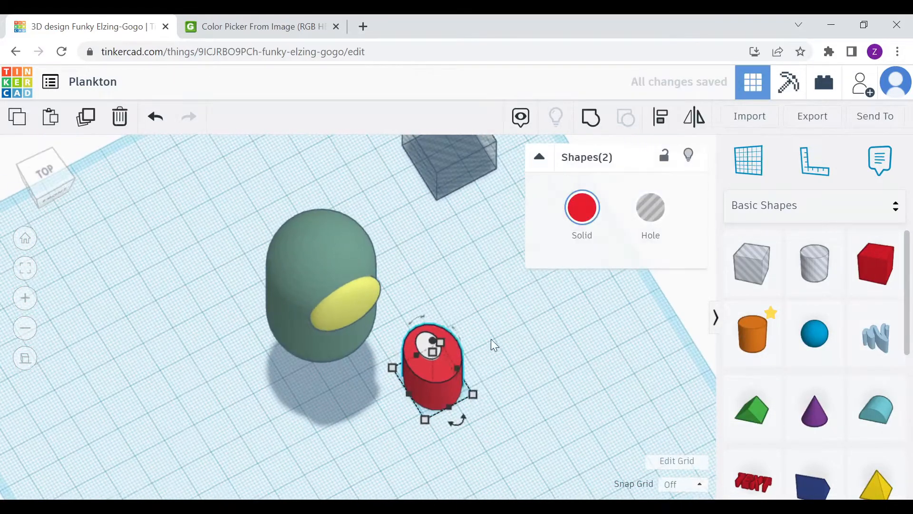
left_click_drag(455, 330, 467, 348)
type("90")
key("Return")
left_click(485, 347)
Move both cylinders in line with the body and raise them about 62 mm to the yellow eye
left_click(55, 194)
left_click_drag(369, 371, 465, 475)
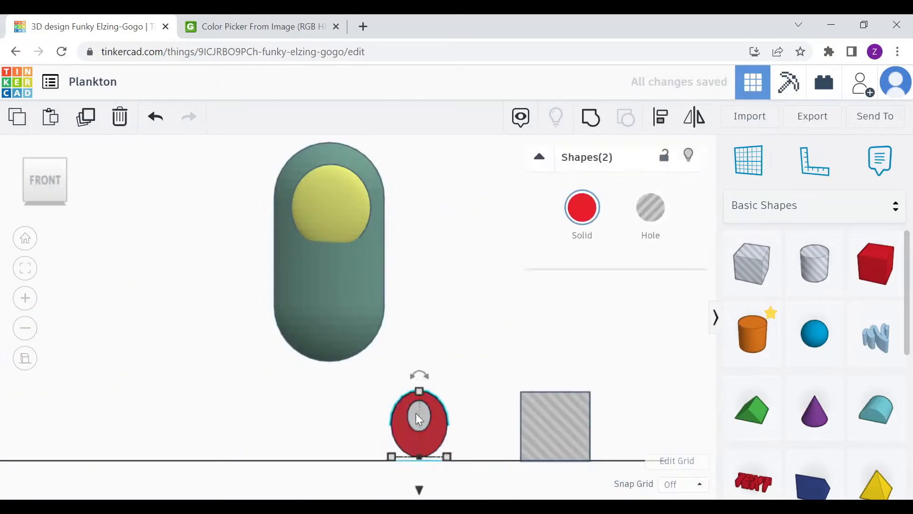
left_click_drag(415, 413, 330, 413)
right_click_drag(452, 419, 561, 466)
left_click(60, 186)
left_click_drag(334, 491, 336, 280)
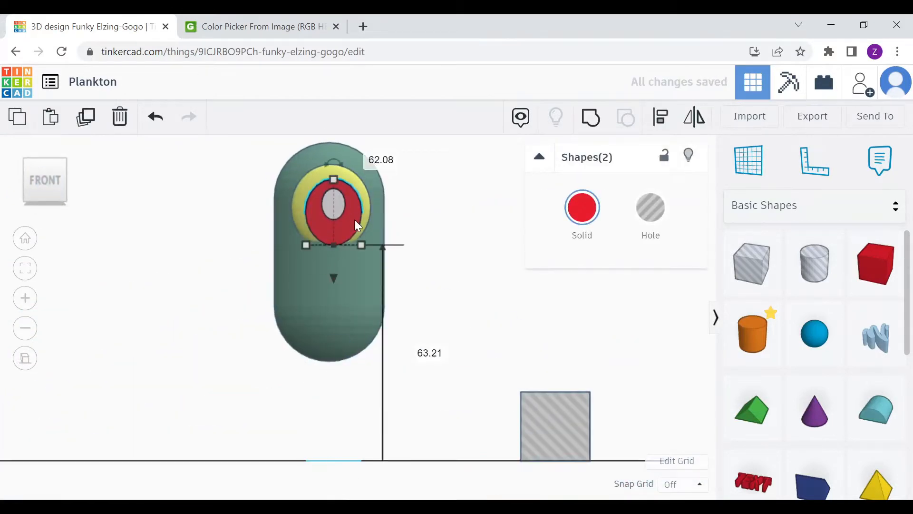
Scale down the red and white cylinders together and centre them on the yellow eye sphere
key("w")
left_click(355, 219)
left_click_drag(361, 179, 338, 202)
scroll(338, 201, "up", 4)
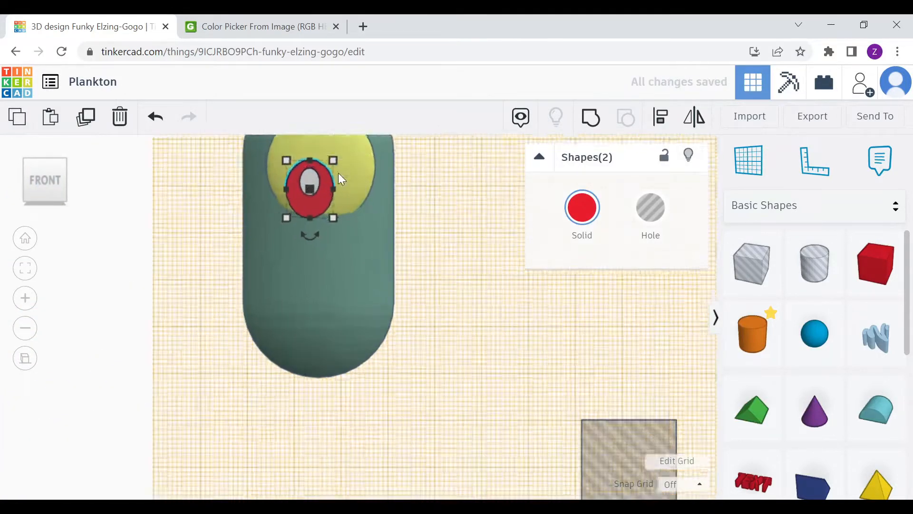
middle_click_drag(338, 172, 348, 282)
left_click_drag(321, 287, 334, 251)
left_click_drag(351, 209, 341, 218)
left_click_drag(323, 258, 327, 246)
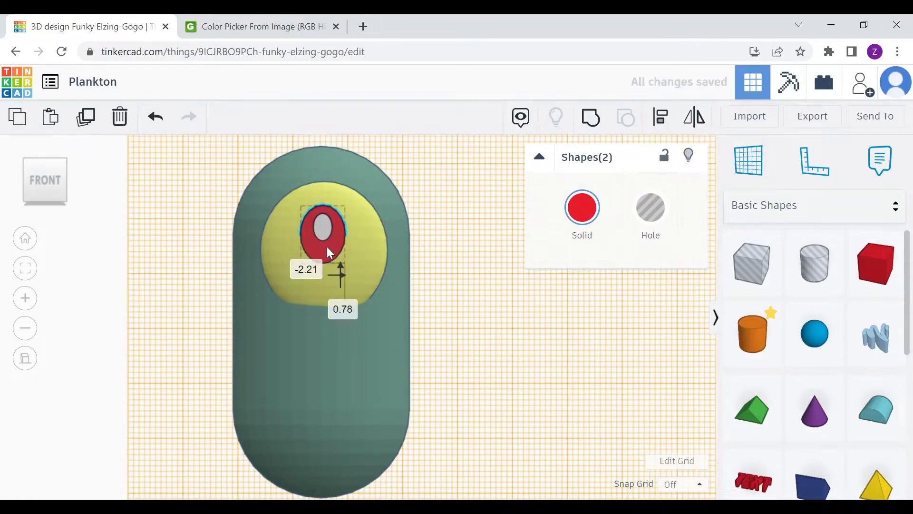
Push the red and white cylinders back into the yellow sphere
right_click_drag(460, 289, 448, 326)
left_click_drag(466, 338, 440, 329)
left_click(523, 356)
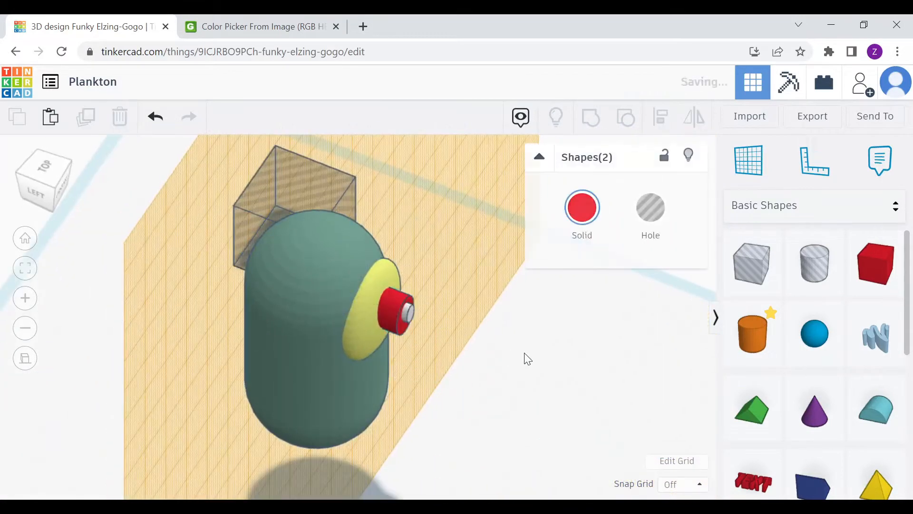
right_click_drag(523, 357, 534, 379)
Duplicate the green body and yellow sphere together and move the copies to an empty area beside the original
left_click(352, 375)
left_click(375, 328, "shift")
key("ctrl+d")
left_click_drag(391, 297, 492, 210)
right_click_drag(381, 333, 238, 364)
scroll(305, 371, "down", 3)
left_click_drag(589, 388, 590, 267)
right_click_drag(409, 394, 448, 371)
scroll(456, 386, "down", 2)
right_click_drag(333, 176, 329, 287)
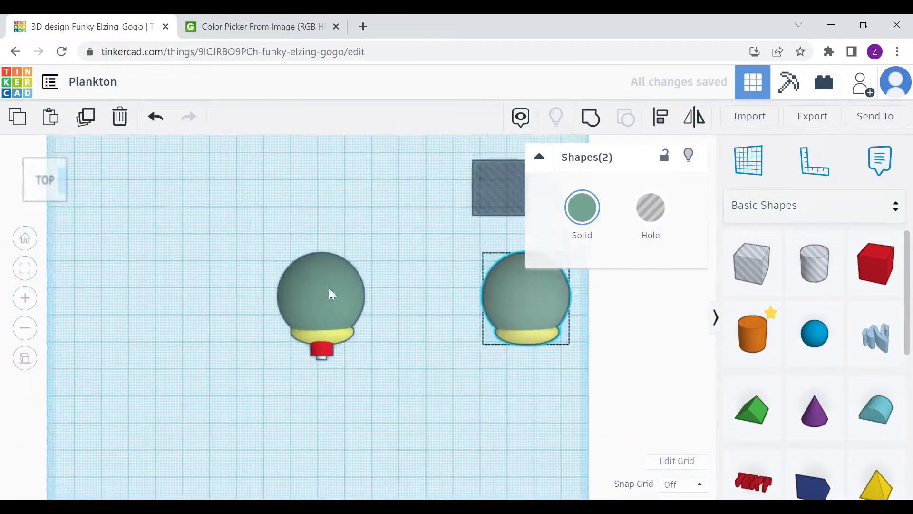
Resize the box so it completely encloses the duplicated body and yellow sphere
middle_click_drag(329, 288, 226, 247)
left_click_drag(393, 157, 487, 316)
right_click_drag(456, 357, 443, 275)
left_click_drag(428, 369, 429, 202)
right_click_drag(327, 415, 507, 285)
Hide the solid enclosing box and turn the duplicated body and yellow sphere into holes
left_click(582, 208)
left_click(688, 161)
left_click_drag(514, 399, 376, 295)
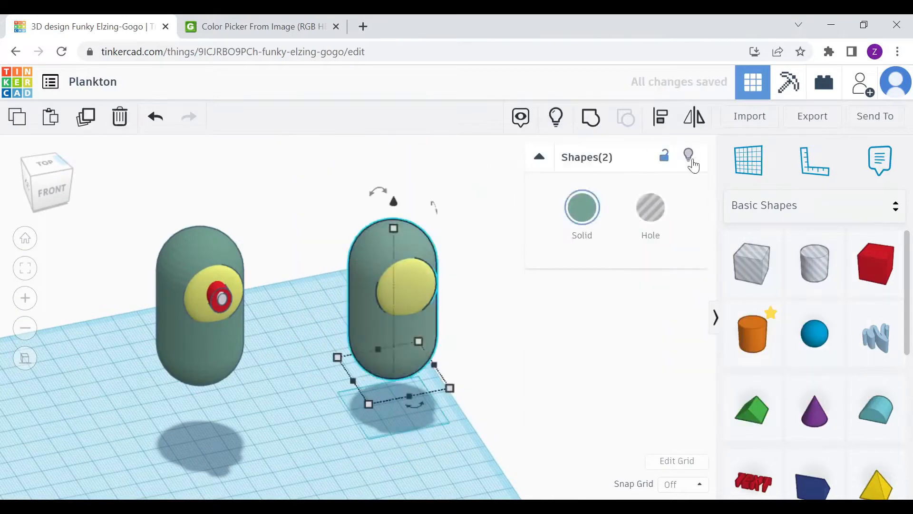
left_click(650, 207)
left_click(594, 309)
Show the hidden box and group it with the hole copies to form a body-shaped cavity
left_click(556, 117)
left_click_drag(532, 399, 383, 273)
key("ctrl+g")
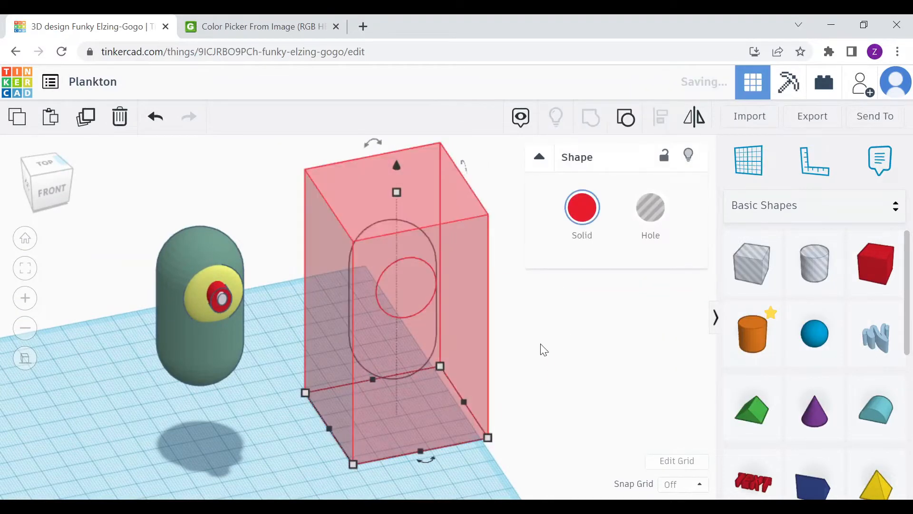
left_click(541, 351)
left_click(471, 354)
Turn the grouped box into a hole and align its cavity with the original body and eye
left_click(651, 208)
right_click_drag(379, 164, 356, 245)
left_click(46, 170)
left_click_drag(450, 280, 247, 280)
left_click(45, 209)
left_click_drag(217, 183, 217, 147)
right_click_drag(305, 253, 380, 266)
left_click(44, 181)
right_click_drag(445, 307, 376, 409)
left_click(45, 192)
left_click(335, 335)
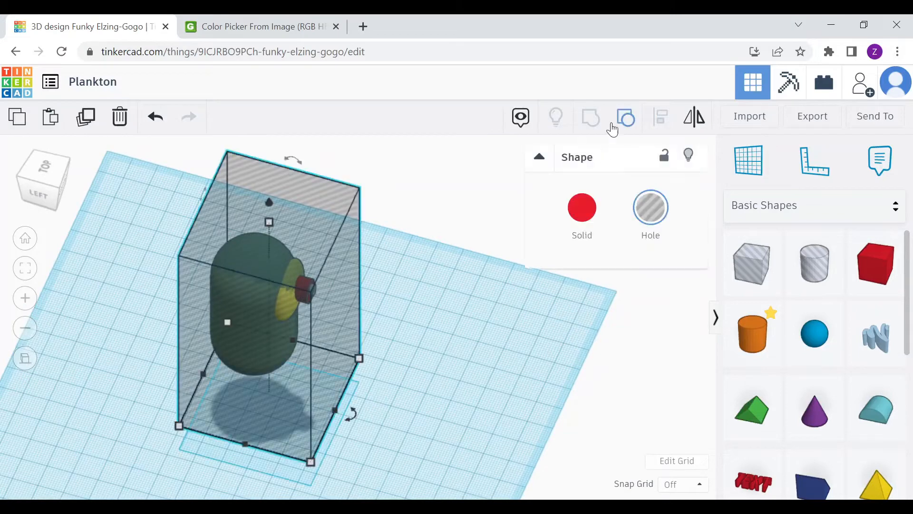
left_click(688, 155)
left_click(312, 290)
scroll(312, 290, "up", 3)
left_click(556, 117)
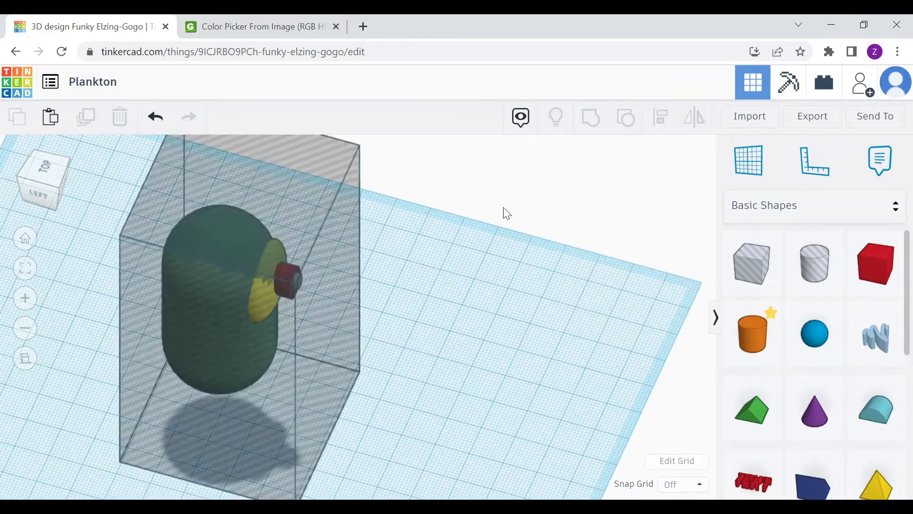
scroll(381, 295, "down", 3)
left_click(342, 302)
key("ctrl+d")
left_click_drag(332, 301, 405, 320)
key("ctrl+z")
key("ctrl+z")
Duplicate the cavity hole box and move the copy clear of the original body
left_click(63, 187)
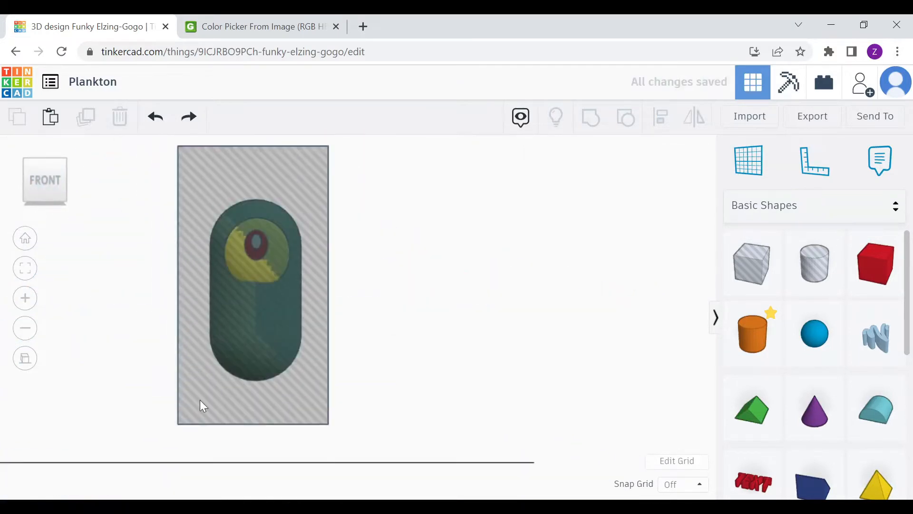
left_click(285, 388)
key("ctrl+d")
left_click_drag(298, 384, 528, 383)
right_click_drag(176, 317, 268, 395)
Group the red cylinder with the surrounding cavity hole box to trim it to the eye's surface
left_click(278, 269)
left_click(688, 155)
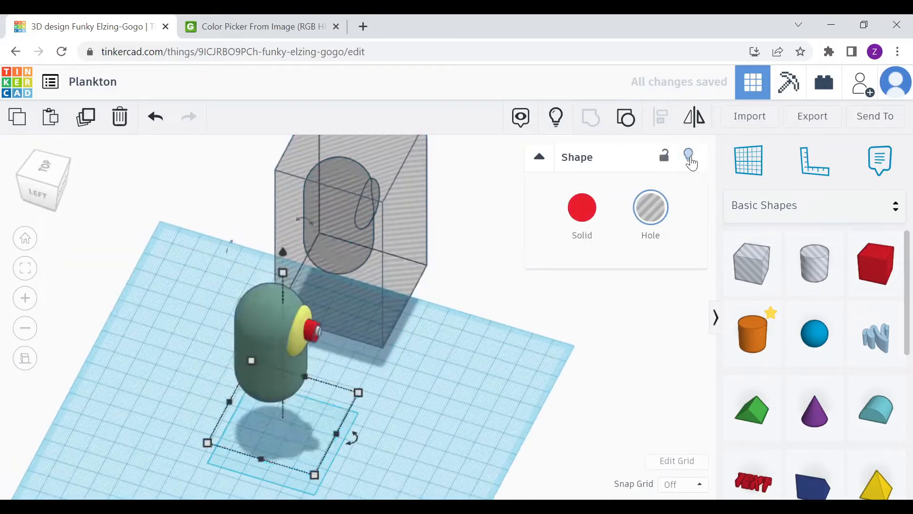
scroll(333, 323, "up", 3)
left_click(299, 333)
left_click(556, 117)
left_click(329, 295, "shift")
left_click(595, 124)
Move the remaining cavity hole box over the original body and eye
left_click(381, 308)
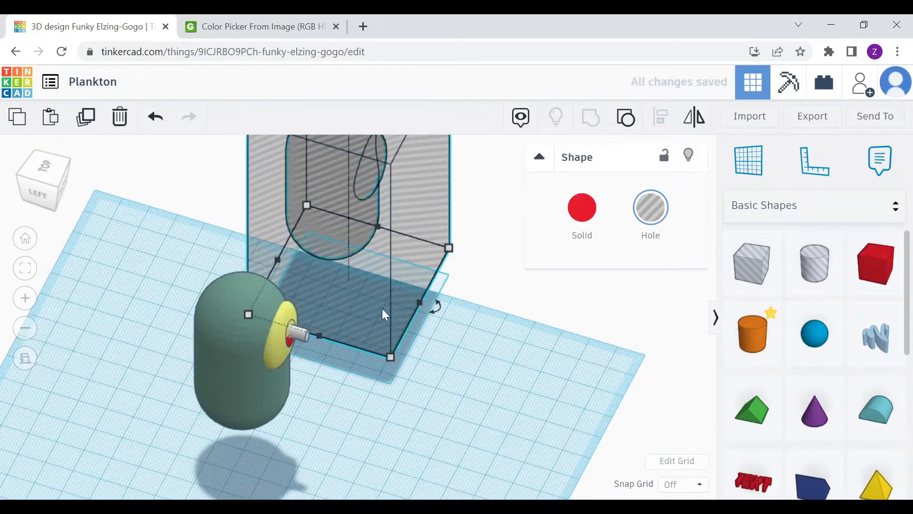
left_click(44, 164)
left_click_drag(319, 474, 322, 485)
right_click_drag(322, 485, 373, 322)
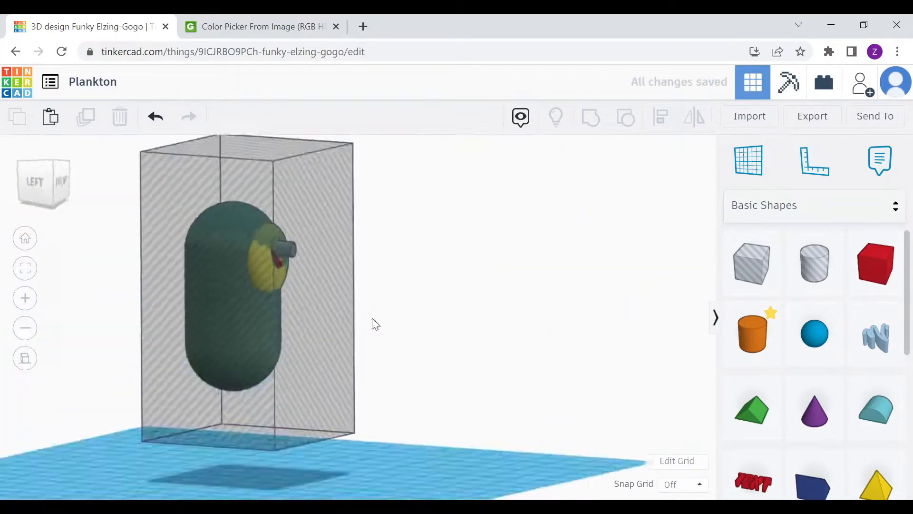
Group the white cylinder with the cavity hole box to trim it to the eye's surface
left_click(342, 267)
left_click(688, 155)
left_click(556, 117)
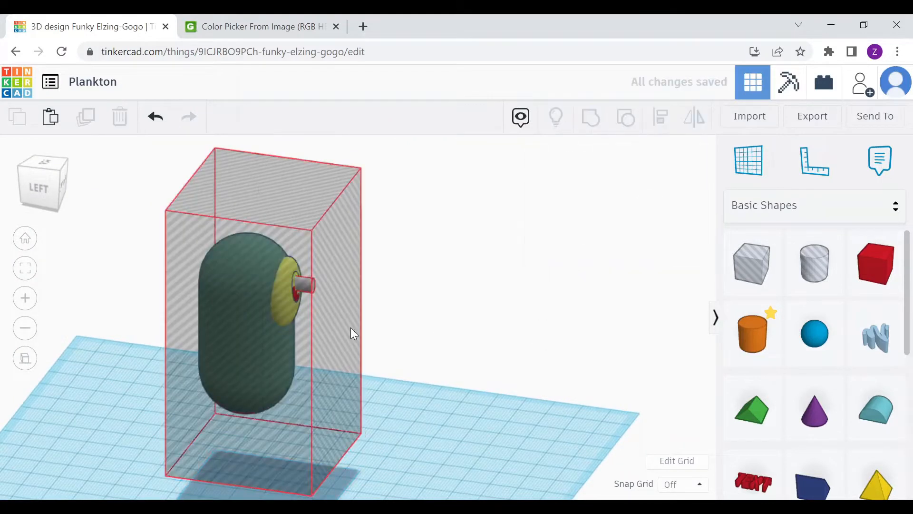
scroll(306, 261, "up", 5)
left_click(171, 274)
scroll(224, 328, "down", 5)
left_click(274, 376)
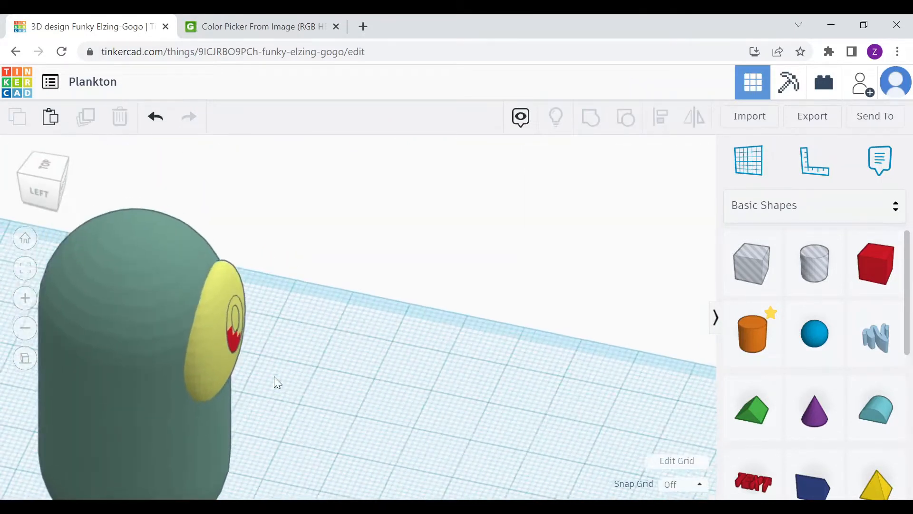
Nudge the trimmed red iris about 0.12 mm outward from the yellow sphere
left_click(377, 306)
left_click(236, 335)
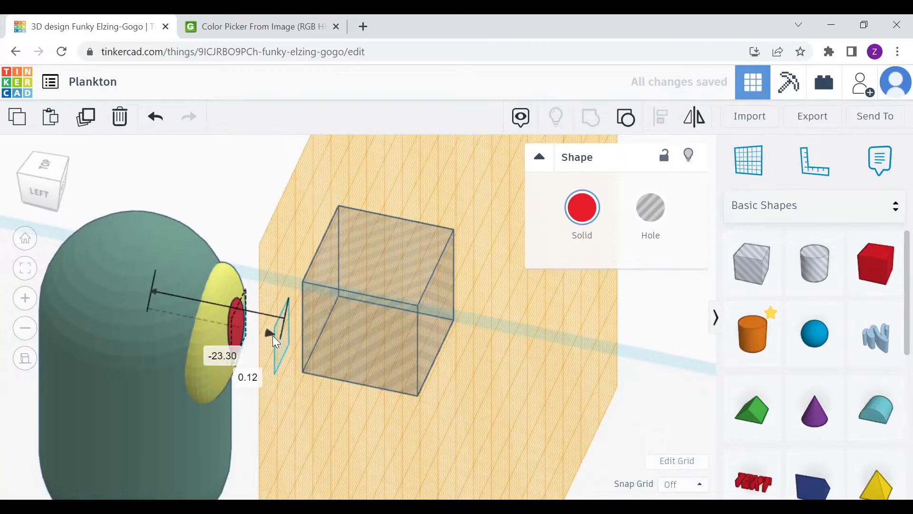
key("ctrl+shift+h")
Adjust the white pupil's depth against the red iris by about 0.59 mm
left_click(252, 337)
scroll(156, 324, "up", 5)
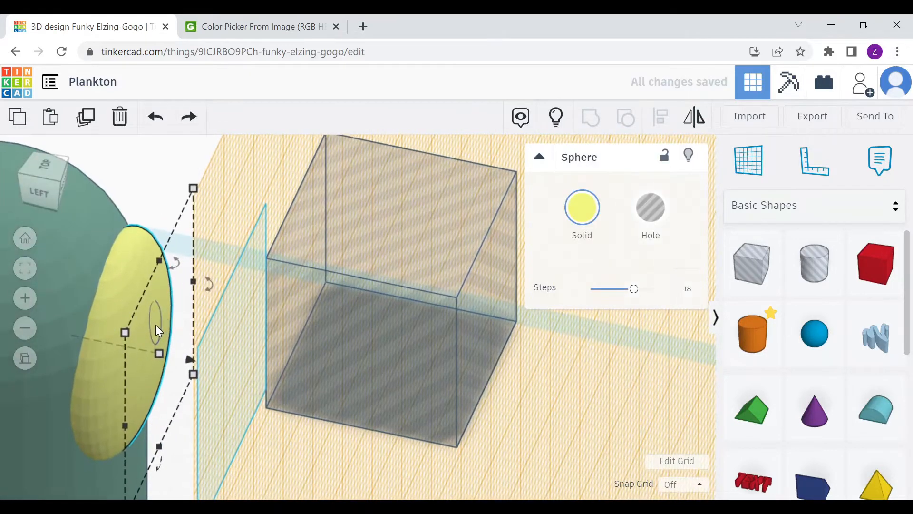
key("ctrl+z")
left_click_drag(209, 313, 193, 330)
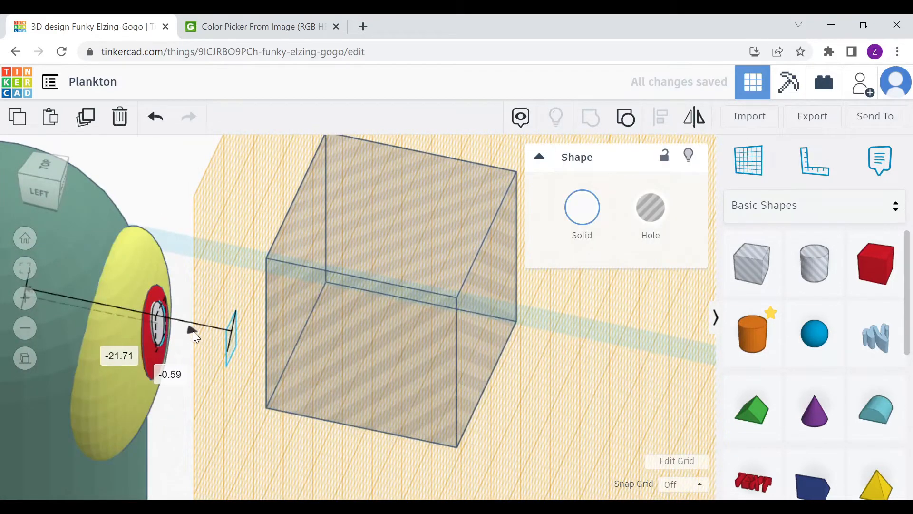
left_click(160, 215)
right_click_drag(160, 215, 379, 327)
Try adjusting the green capsule's height and vertical position around the eye
left_click(47, 187)
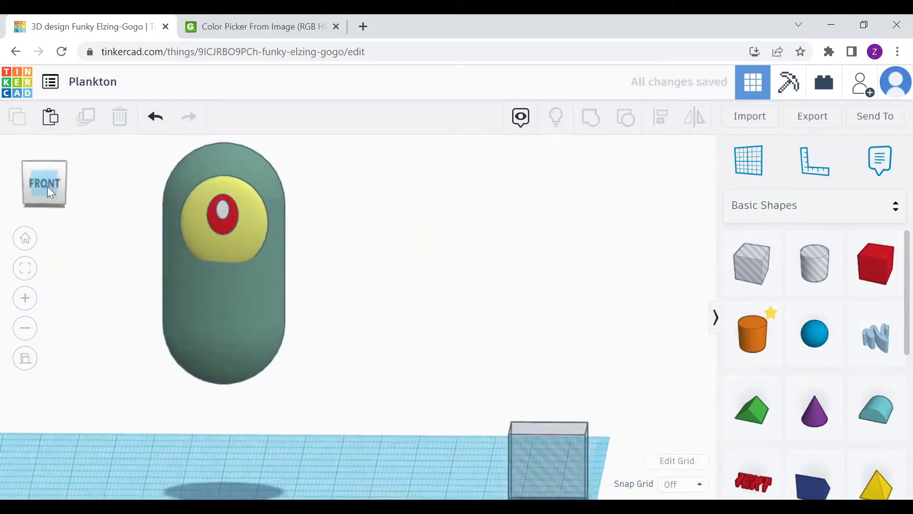
left_click(224, 278)
left_click_drag(225, 281, 225, 309)
left_click(220, 159)
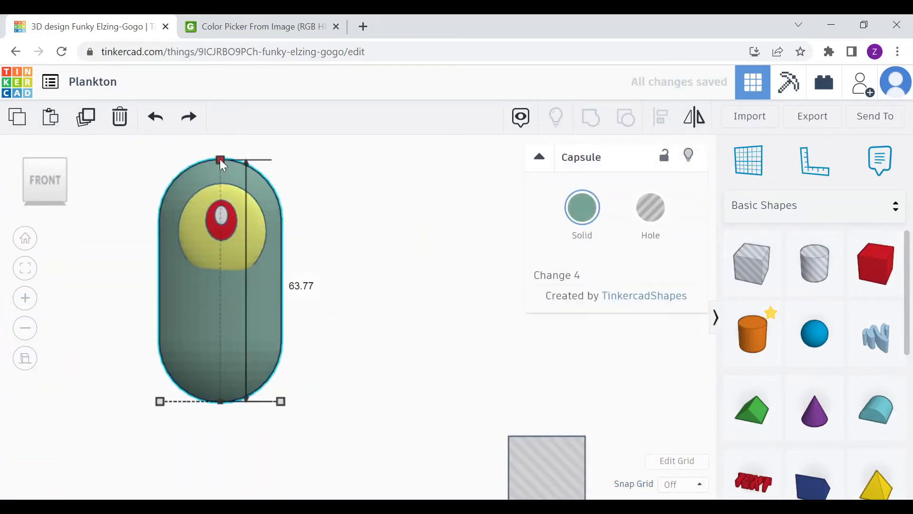
left_click(373, 279)
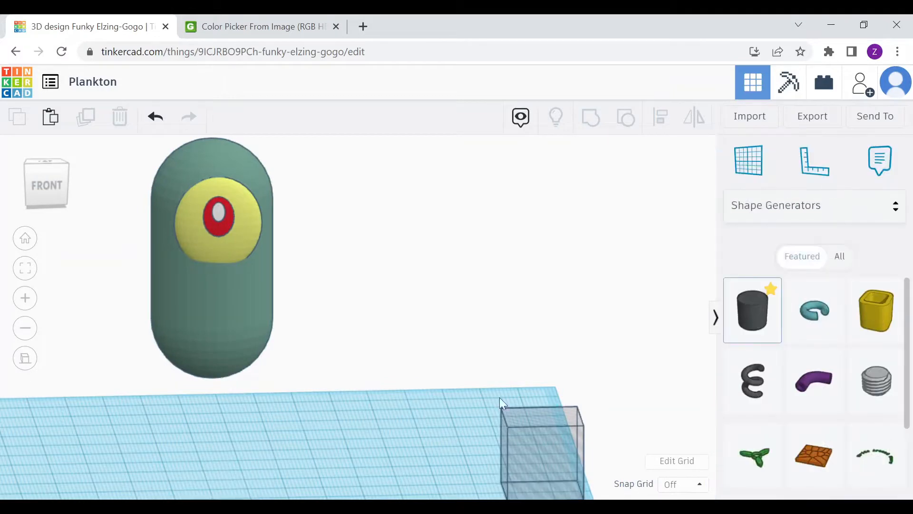
Add an Extrusion shape beside the body and bend its profile into an upward-curving crescent
left_click_drag(753, 312, 397, 417)
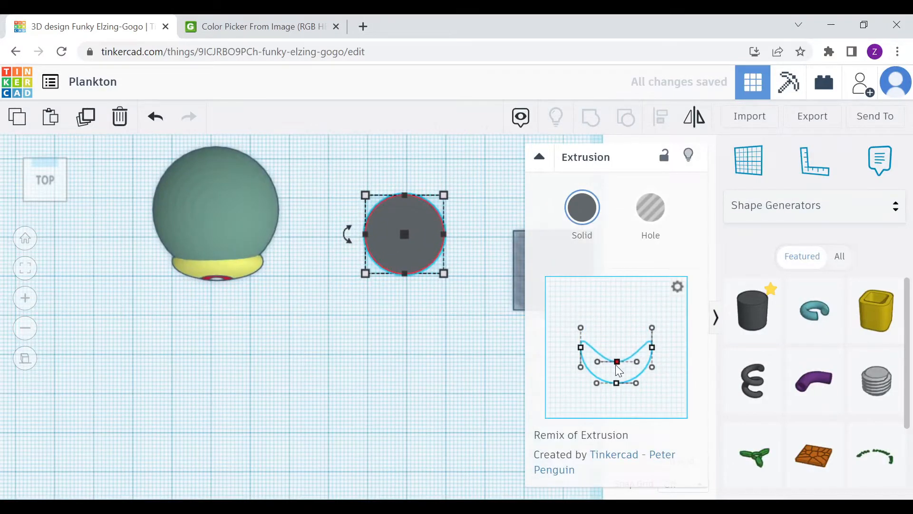
left_click(575, 357)
left_click_drag(652, 347, 665, 374)
left_click_drag(574, 335, 579, 336)
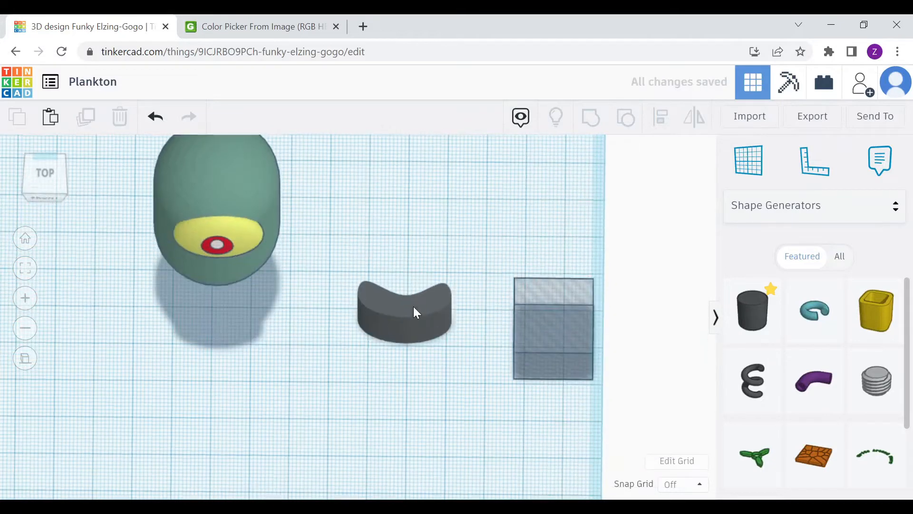
Make the crescent extrusion slimmer in both its profile and its height
left_click(413, 306)
left_click_drag(620, 368, 619, 367)
left_click(443, 335)
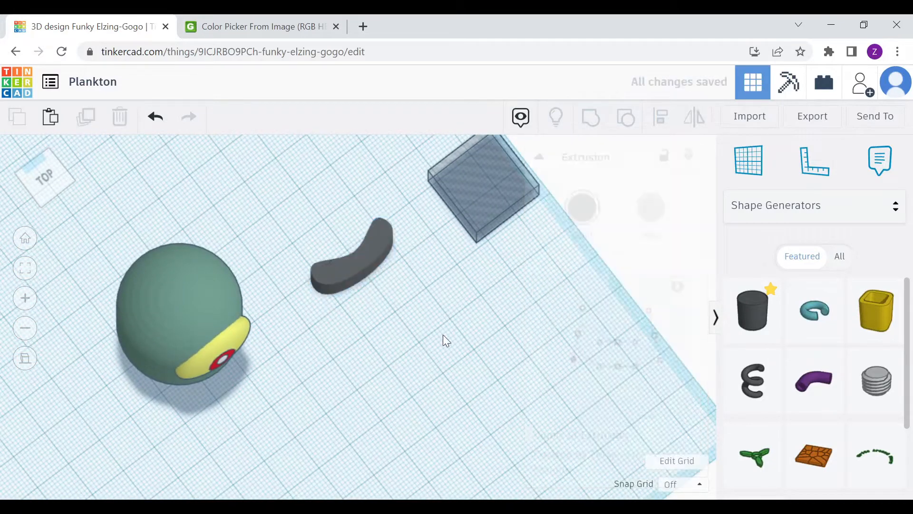
Refine the crescent profile by adjusting its end points and upper curve handles evenly on both sides
left_click(45, 178)
left_click(404, 256)
left_click_drag(656, 340, 658, 337)
left_click_drag(578, 336, 578, 336)
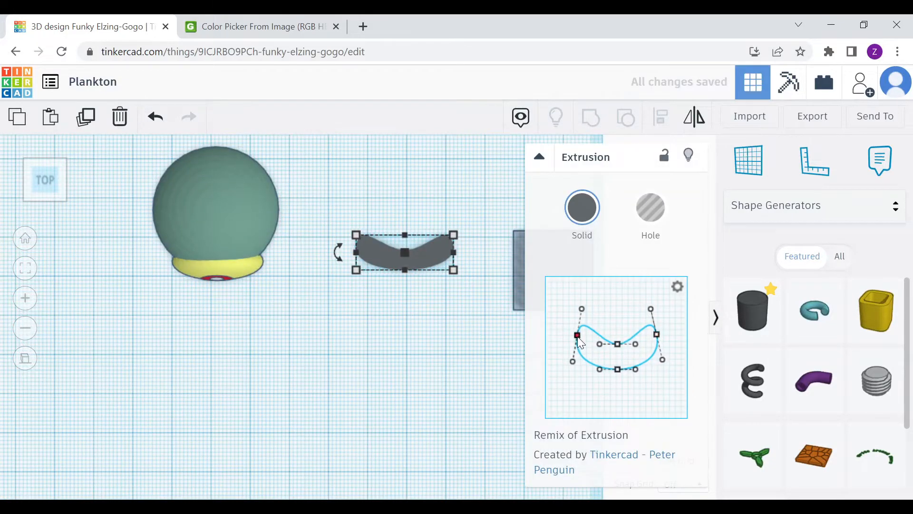
left_click_drag(650, 309, 651, 315)
left_click(484, 318)
left_click(414, 259)
left_click_drag(581, 309, 581, 313)
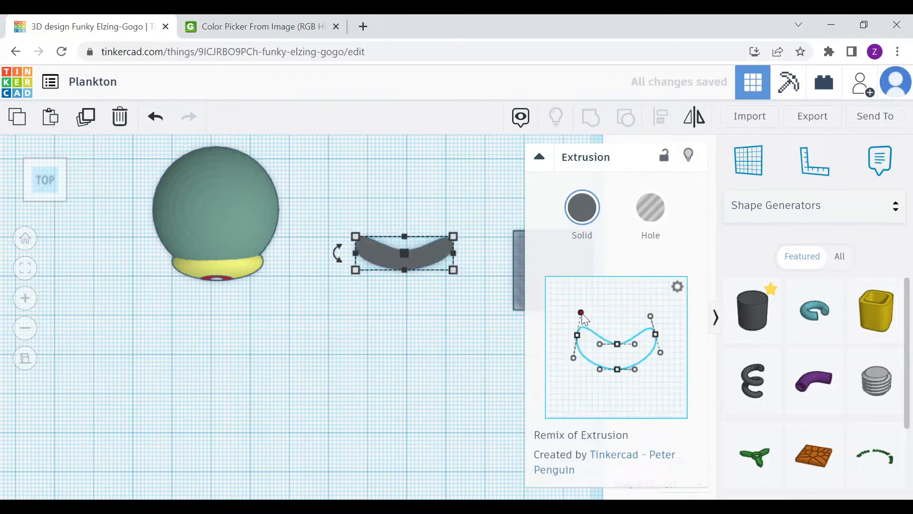
Stand the crescent extrusion upright facing the front and lift it in front of the body at eye height
left_click(499, 318)
left_click(405, 259)
right_click_drag(409, 352, 534, 316)
right_click_drag(466, 293, 390, 249)
left_click_drag(393, 256, 408, 330)
left_click(336, 293)
left_click(56, 196)
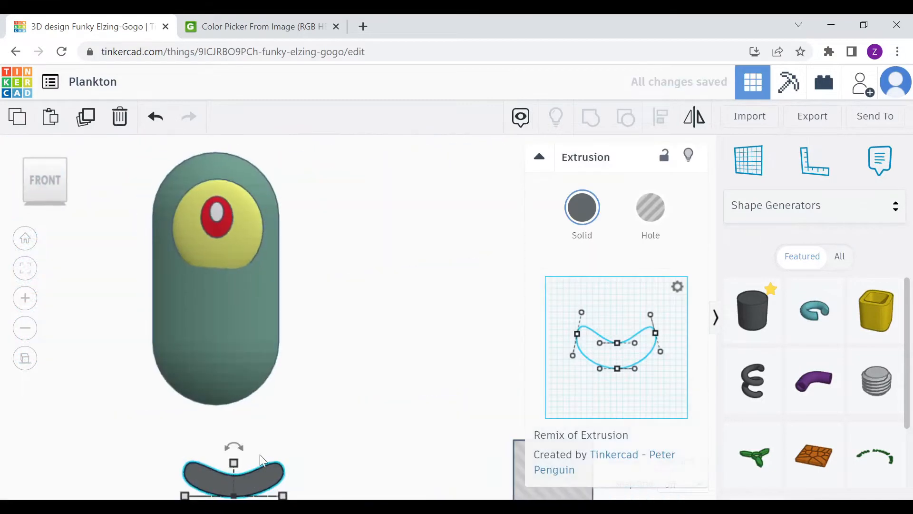
left_click_drag(285, 444, 244, 192)
Set the workplane to the front, shrink the crescent proportionally and centre it above the eye as an eyebrow
scroll(209, 183, "up", 3)
key("w")
left_click(193, 170)
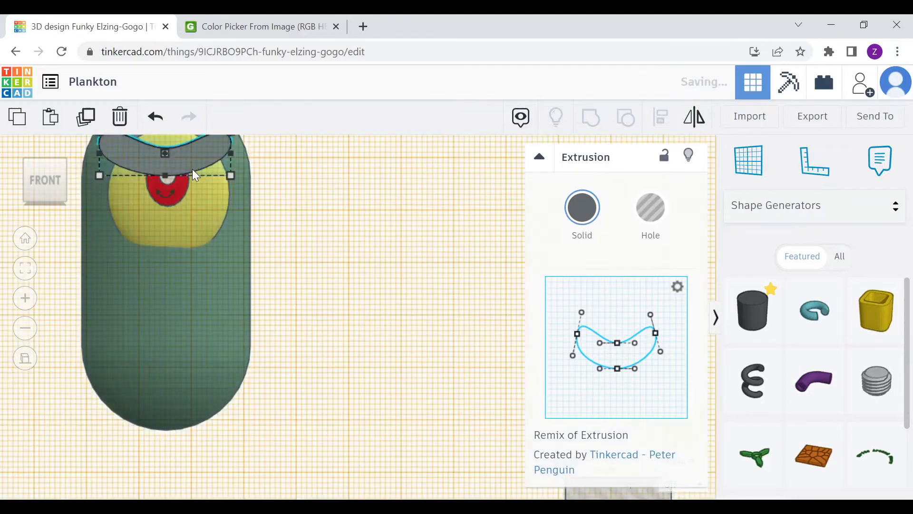
middle_click_drag(192, 169, 226, 288)
left_click_drag(265, 252, 212, 267, "shift")
scroll(174, 267, "up", 1)
scroll(173, 267, "up", 3)
left_click_drag(105, 265, 183, 185)
middle_click_drag(206, 227, 246, 233)
left_click_drag(188, 221, 182, 226)
Place the workplane on the eyebrow's front face and push the eyebrow back against the body just above the eye
left_click(328, 266)
right_click_drag(337, 267, 376, 374)
scroll(377, 375, "down", 3)
key("w")
left_click(373, 371)
left_click(238, 299)
right_click_drag(316, 319, 331, 327)
key("w")
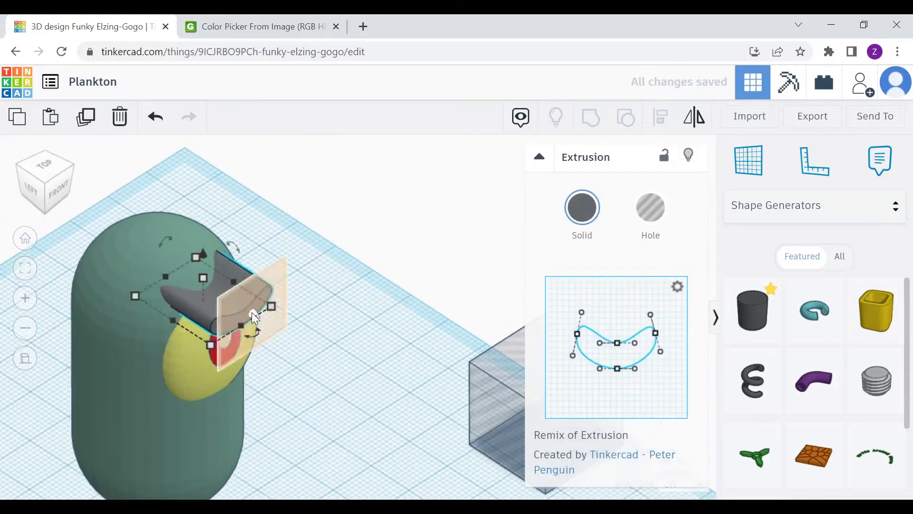
left_click(252, 312)
left_click_drag(252, 319, 232, 311)
left_click(373, 343)
right_click_drag(379, 346, 352, 389)
scroll(352, 389, "down", 2)
scroll(352, 389, "down", 3)
Stretch the green capsule body slightly taller and adjust its position behind the eye
left_click(489, 453)
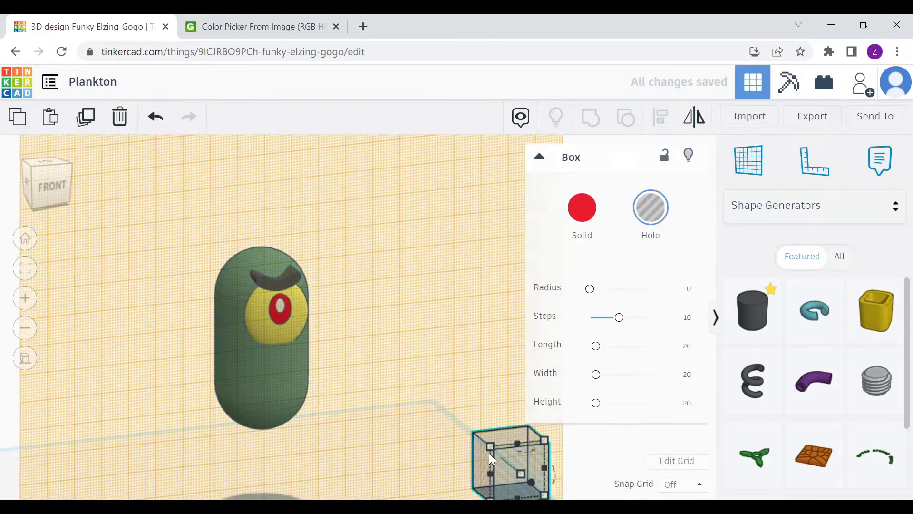
scroll(389, 381, "down", 2)
left_click(384, 373)
left_click_drag(32, 186, 54, 186)
left_click(57, 190)
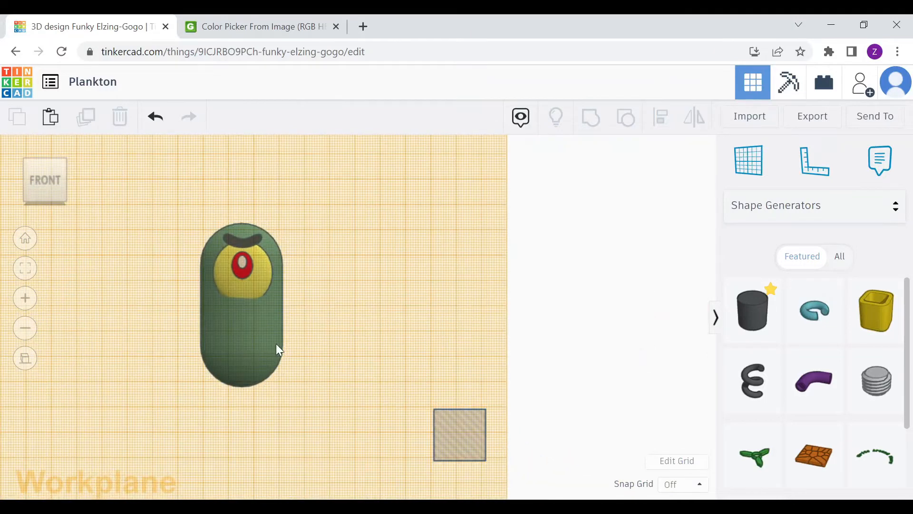
left_click(761, 214)
left_click(766, 279)
left_click(264, 325)
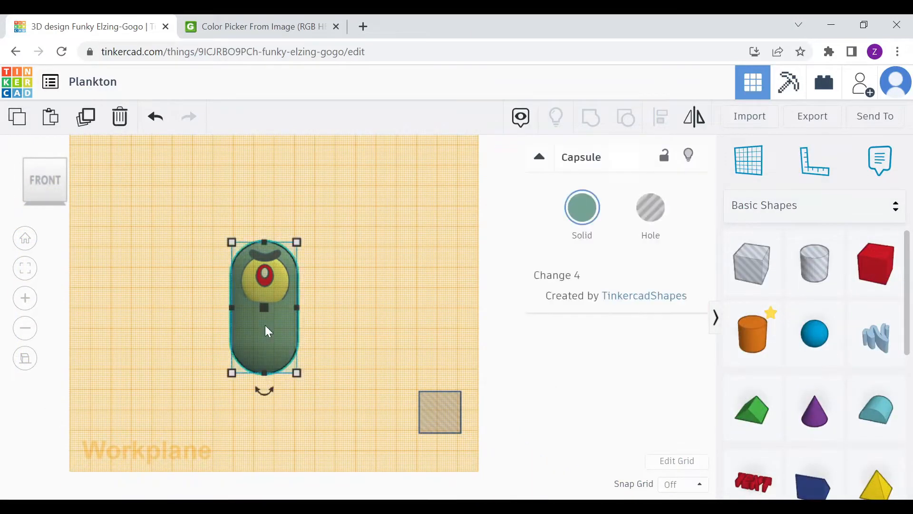
mouse_move(265, 242)
left_mouse_down()
mouse_move(265, 214)
mouse_move(264, 238)
left_mouse_up()
left_click_drag(266, 354, 268, 354)
left_click(366, 357)
Add a Round Roof beside the body, with its curve facing down, sized to about 25.6 by 20.3 mm
left_click_drag(877, 407, 339, 411)
right_click_drag(329, 371, 378, 399)
left_click_drag(337, 405, 423, 411)
left_click(51, 187)
left_click(325, 447)
left_click_drag(361, 433, 378, 402)
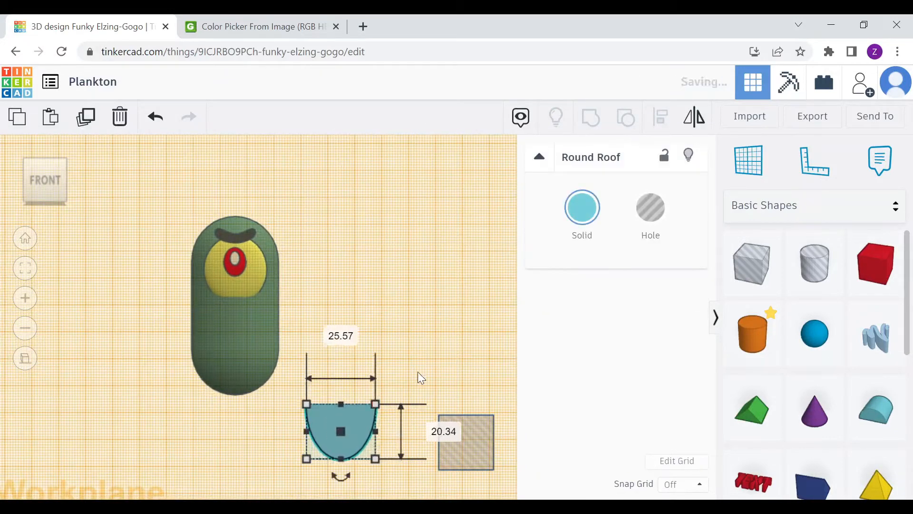
left_click(418, 372)
Add a cylinder hole over the Round Roof's upper edge, about 31.9 by 21.1 mm, and extend its depth through the roof
left_click_drag(815, 264, 342, 391)
left_click_drag(369, 363, 384, 360)
left_click_drag(314, 359, 298, 358)
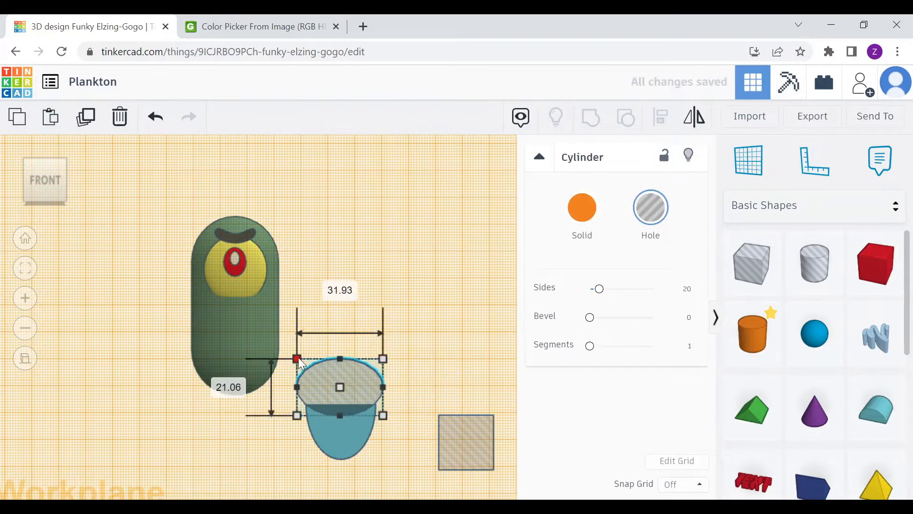
left_click(428, 376)
right_click_drag(480, 404, 568, 457)
left_click(332, 359)
left_click_drag(335, 362, 357, 373)
Group the Round Roof with the cylinder hole into a smile shape and turn the result into a hole
right_click_drag(378, 392, 309, 349)
left_click(331, 404, "shift")
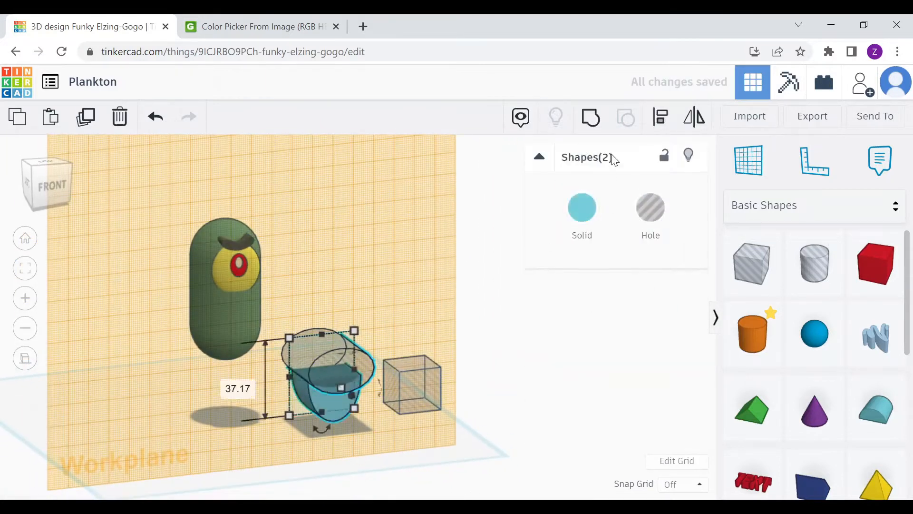
left_click(591, 117)
left_click(650, 207)
Centre the smile-shaped hole on the body below the eye and size it to about 23.9 by 17.7 mm
left_click(47, 183)
left_click_drag(320, 415, 246, 343)
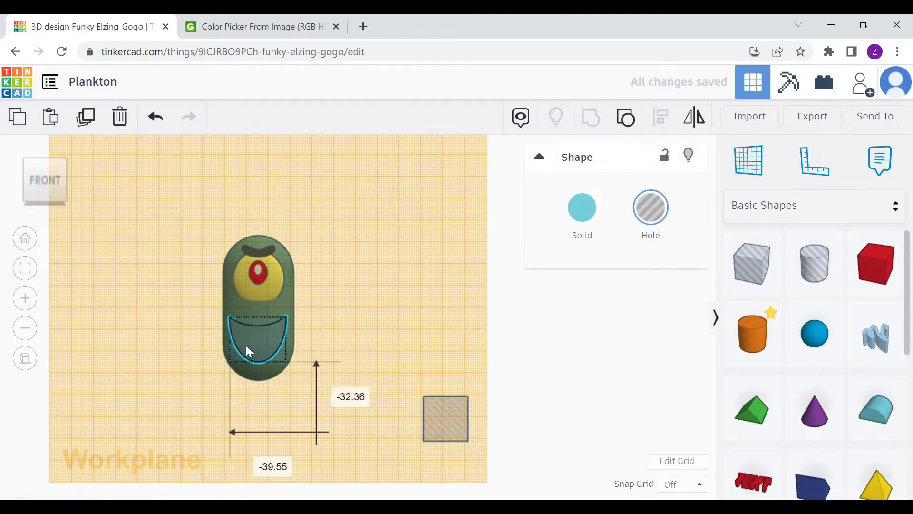
left_click_drag(284, 316, 280, 321)
left_click_drag(264, 332, 268, 324)
left_click(329, 333)
left_click_drag(268, 328, 264, 325)
scroll(304, 318, "up", 4)
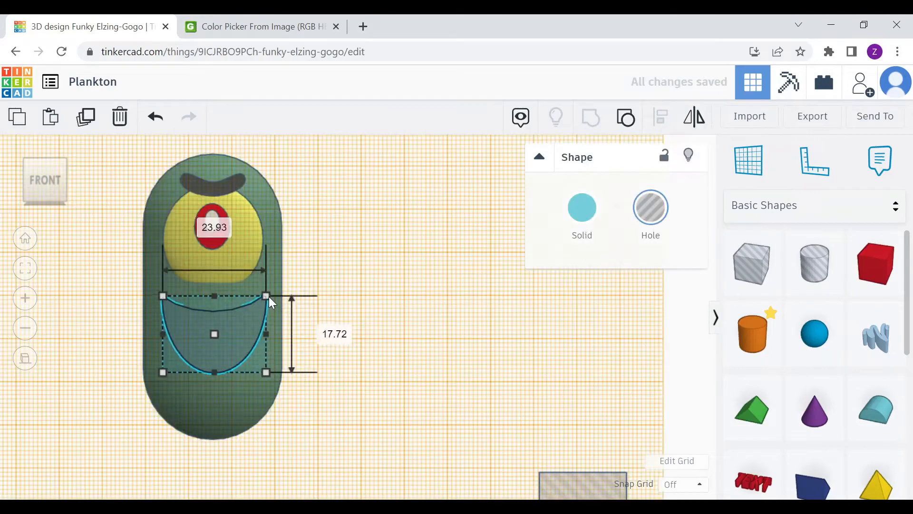
left_click(333, 333)
Push the smile-shaped hole partly into the body and place a copy of it beside the body
right_click_drag(338, 343, 469, 404)
left_click_drag(207, 381, 220, 397)
right_click_drag(257, 376, 226, 330)
key("ctrl+c")
key("ctrl+v")
left_click(51, 184)
left_click_drag(259, 355, 446, 365)
Group the original smile-shaped hole with the green body to carve out the mouth
right_click_drag(48, 238, 87, 264)
left_click(176, 343)
left_click(86, 333, "shift")
left_click(588, 121)
left_click(294, 393)
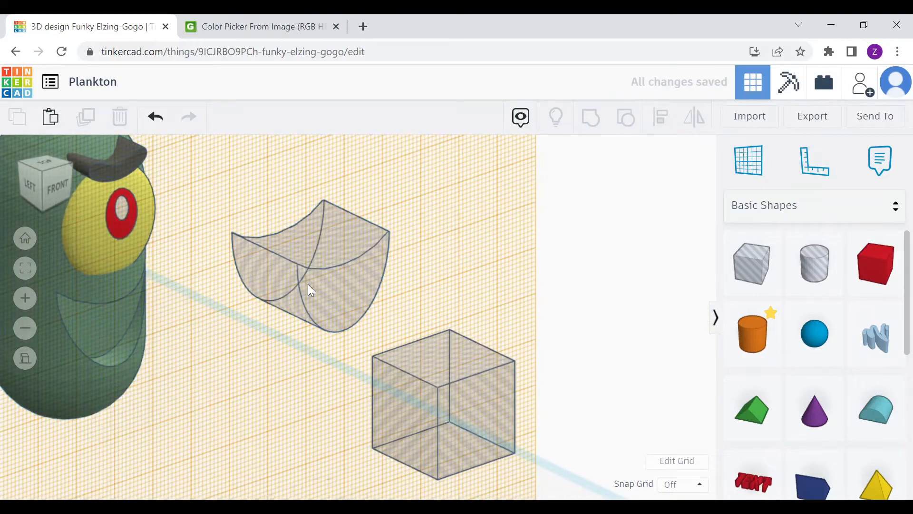
Make the copied smile shape solid black and fit it into the carved mouth opening
left_click(308, 287)
left_click(582, 208)
left_click(851, 366)
left_click(57, 186)
left_click_drag(406, 321, 168, 319)
right_click_drag(125, 314, 177, 356)
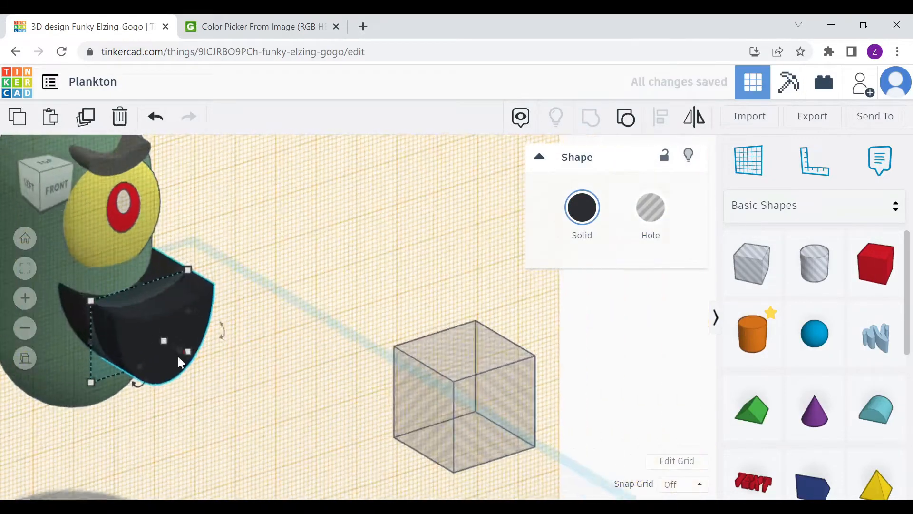
left_click_drag(178, 357, 125, 321)
right_click_drag(328, 314, 279, 278)
left_click(44, 181)
scroll(176, 341, "up", 3)
left_click_drag(168, 341, 162, 339)
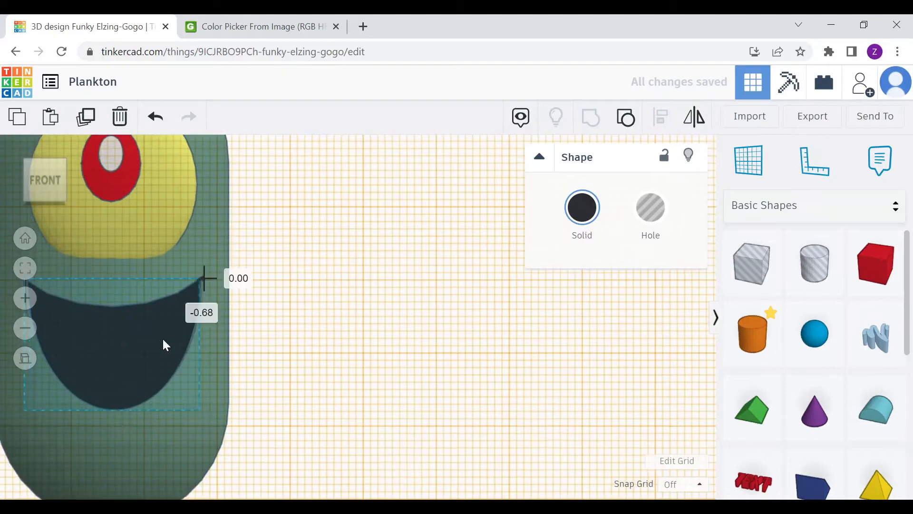
Fine-tune the depth of the black mouth insert inside the body
left_click(396, 371)
scroll(397, 371, "down", 2)
right_click_drag(396, 371, 180, 324)
scroll(406, 275, "up", 3)
left_click(406, 275)
right_click_drag(406, 275, 401, 265)
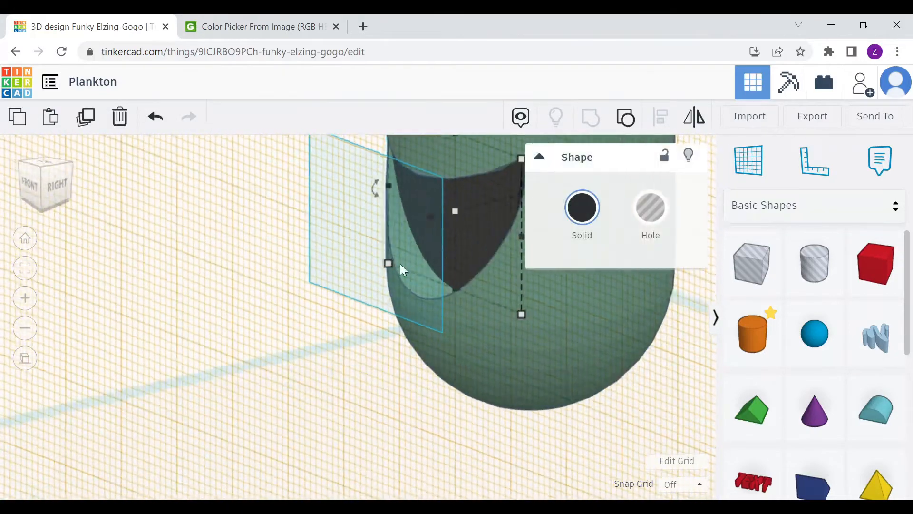
left_click_drag(465, 257, 468, 260)
right_click_drag(469, 260, 460, 349)
left_click(38, 181)
scroll(193, 323, "down", 2)
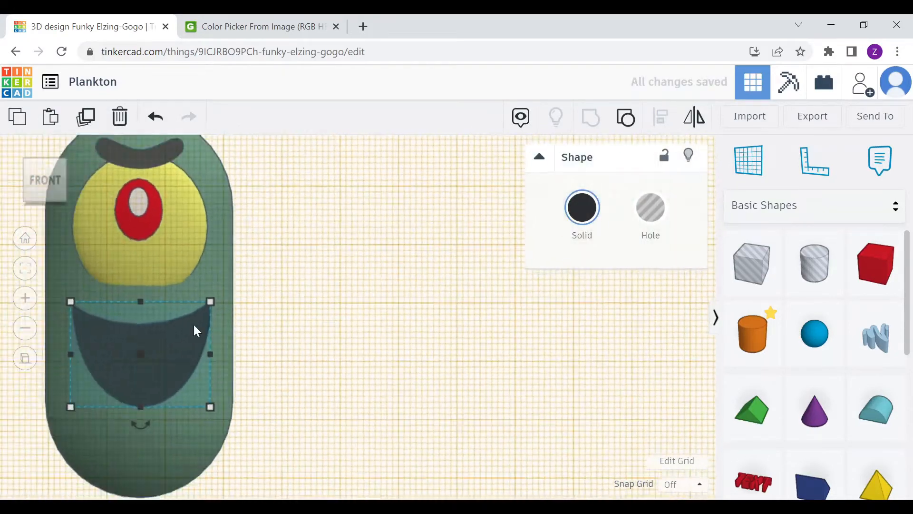
Add a box hole beside the body and reshape it into a wide, flat rectangle
left_click(300, 322)
scroll(301, 322, "down", 4)
right_click_drag(300, 321, 333, 340)
left_click_drag(769, 271, 386, 372)
right_click_drag(483, 413, 492, 415)
left_click(47, 184)
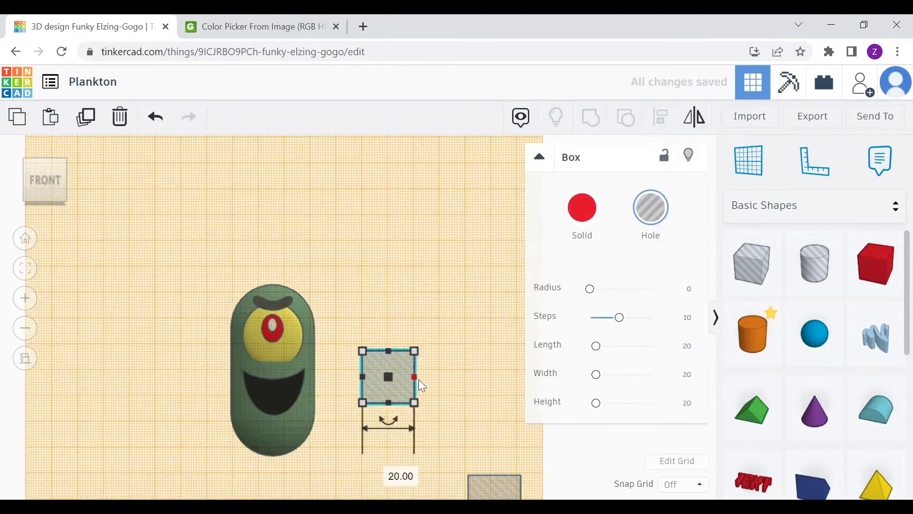
left_click_drag(418, 378, 491, 379)
left_click_drag(429, 350, 430, 379)
left_click_drag(459, 385, 340, 382)
Position the rectangular box hole over the upper part of the mouth and adjust its height to cover that area
left_click_drag(367, 387, 274, 368)
left_click_drag(272, 400, 272, 388)
scroll(272, 388, "up", 5)
middle_click_drag(363, 328, 427, 212)
scroll(390, 272, "down", 2)
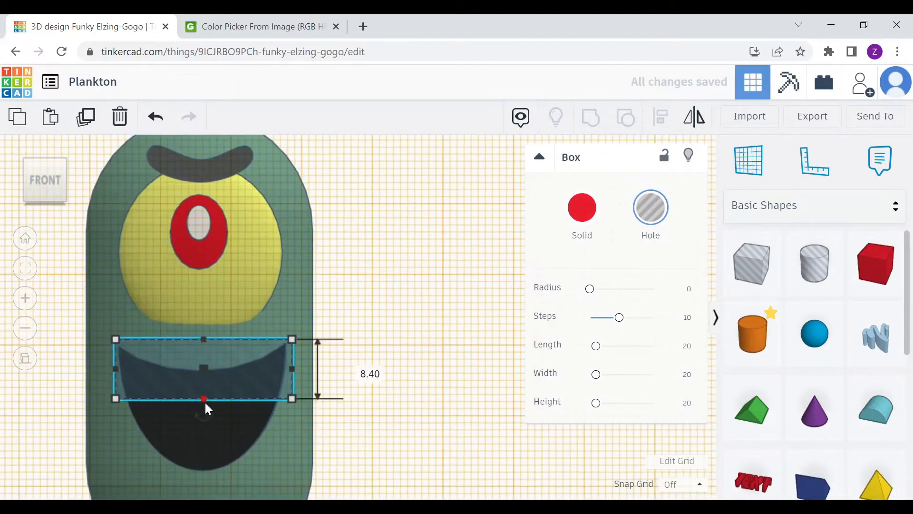
left_click_drag(205, 401, 204, 404)
left_click(386, 385)
scroll(281, 324, "down", 2)
Duplicate the rectangular box hole over the lower part of the mouth and make the copy narrower and shorter
left_click(285, 331)
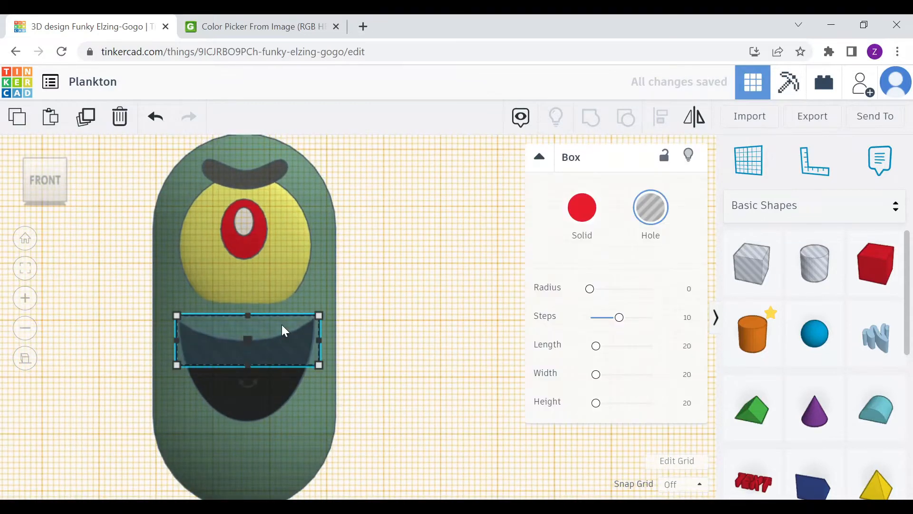
left_click_drag(285, 330, 301, 405)
left_click_drag(180, 405, 205, 405)
left_click_drag(250, 451, 290, 417)
left_click(353, 418)
scroll(390, 438, "down", 2)
right_click_drag(353, 419, 398, 387)
left_click(397, 388)
scroll(477, 413, "down", 2)
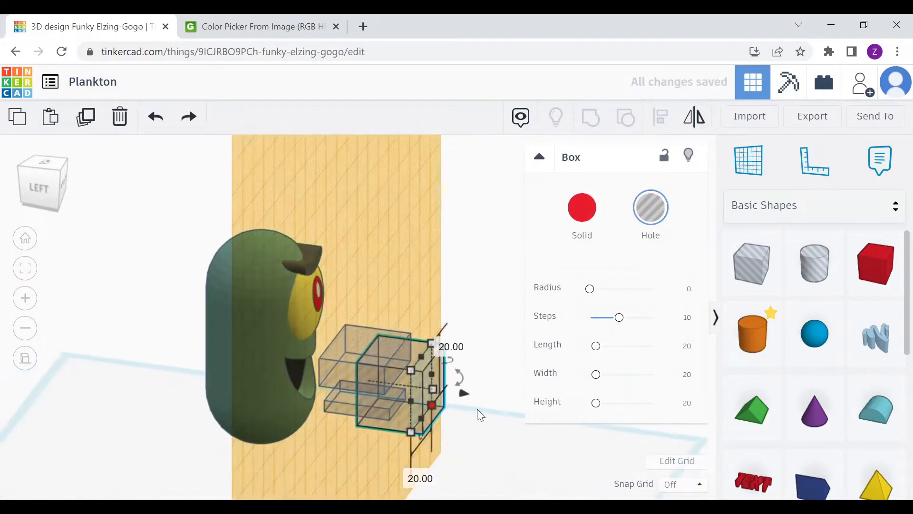
Duplicate the black mouth insert and move the copy out beside the body
right_click_drag(478, 413, 476, 468)
left_click(367, 408)
left_click(388, 362, "shift")
right_click_drag(473, 334, 267, 350)
left_click(266, 353)
left_click(47, 190)
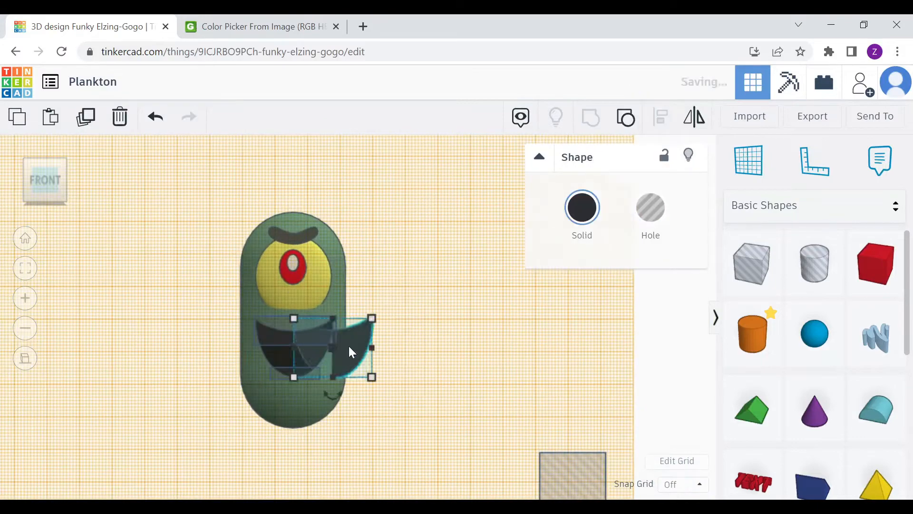
left_click_drag(349, 346, 437, 347)
left_click(553, 341)
Add another box hole near the black mouth copy, reset the workplane to the base grid and move the box behind the copy
right_click_drag(554, 341, 585, 404)
left_click_drag(752, 263, 373, 291)
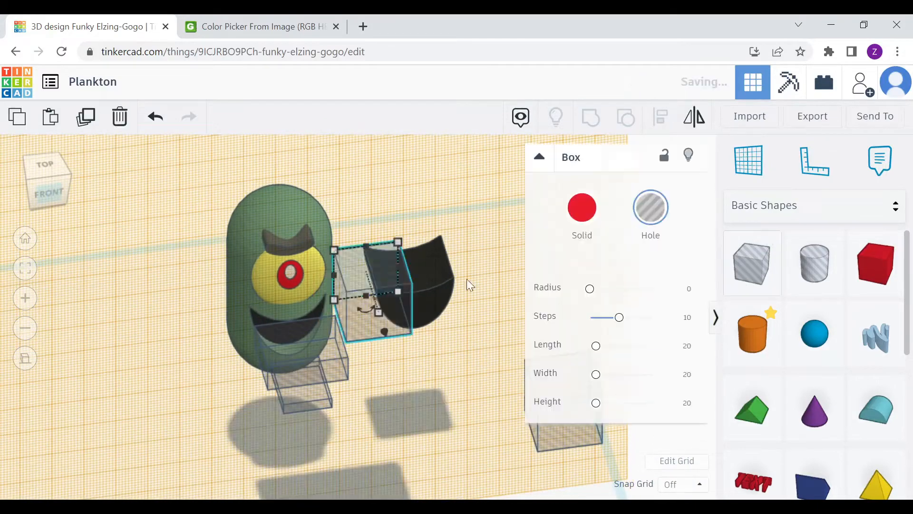
key("w")
left_click(466, 279)
left_click(49, 161)
left_click_drag(383, 355, 418, 228)
left_click_drag(451, 263, 483, 290)
key("ctrl+z")
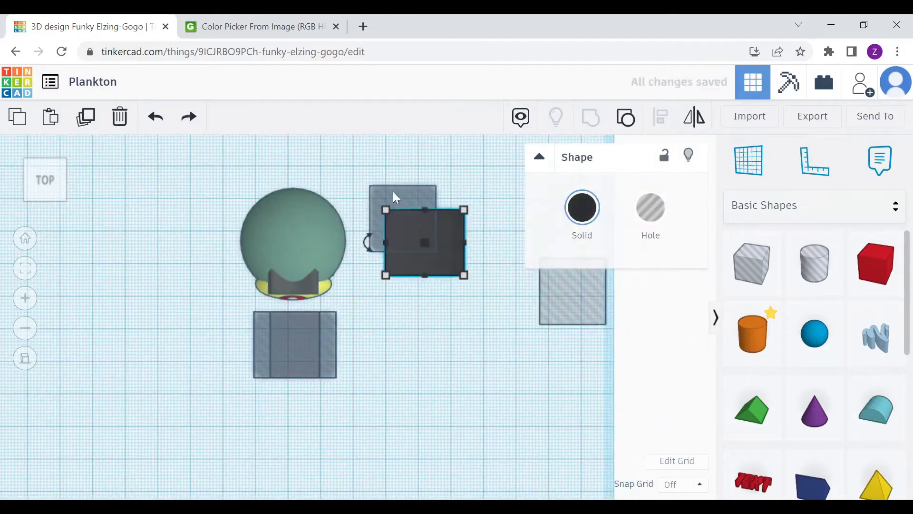
Enlarge the new box hole in width, depth and height until it encloses the black mouth copy, extending well past its front
left_click(393, 191)
left_click_drag(436, 250, 481, 296)
right_click_drag(449, 323, 442, 233)
left_click_drag(427, 186, 429, 281)
left_click_drag(427, 321, 427, 280)
right_click_drag(449, 233, 464, 300)
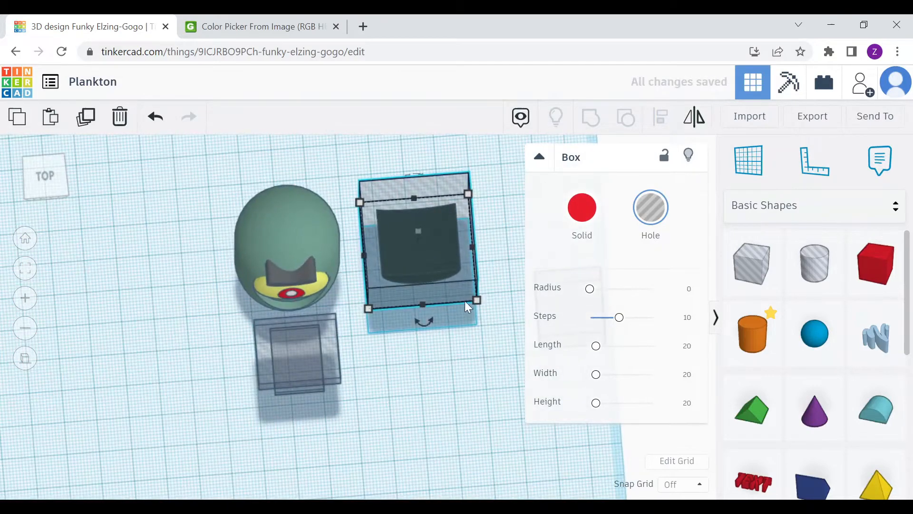
left_click(45, 177)
left_click_drag(426, 296, 427, 392)
Make the enclosing box a solid red shape with transparency turned on
left_click(453, 402)
right_click_drag(453, 402, 429, 419)
left_click(438, 343)
left_click(590, 214)
left_click(795, 403)
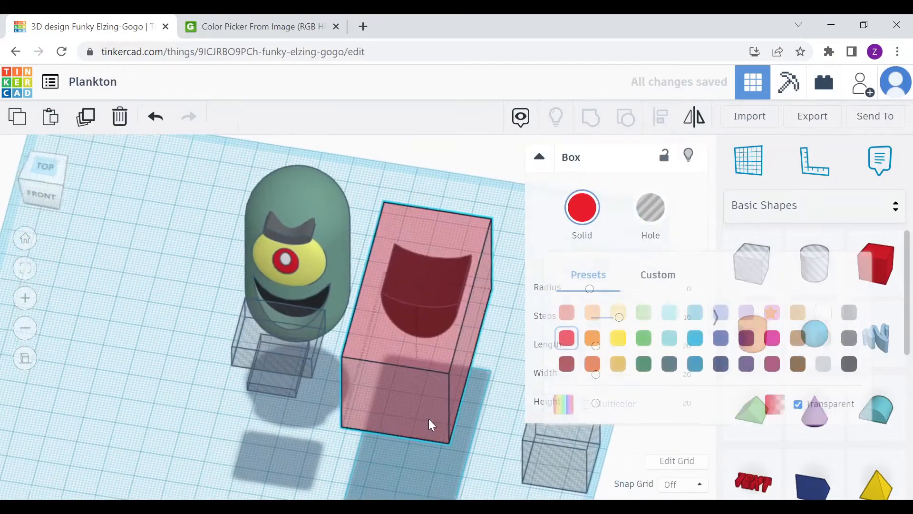
Turn the black mouth copy into a hole and group it with the red enclosing box to form a mouth-shaped cavity
left_click(688, 155)
left_click(399, 285)
left_click(649, 208)
key("ctrl+shift+h")
left_click(456, 244, "shift")
key("ctrl+g")
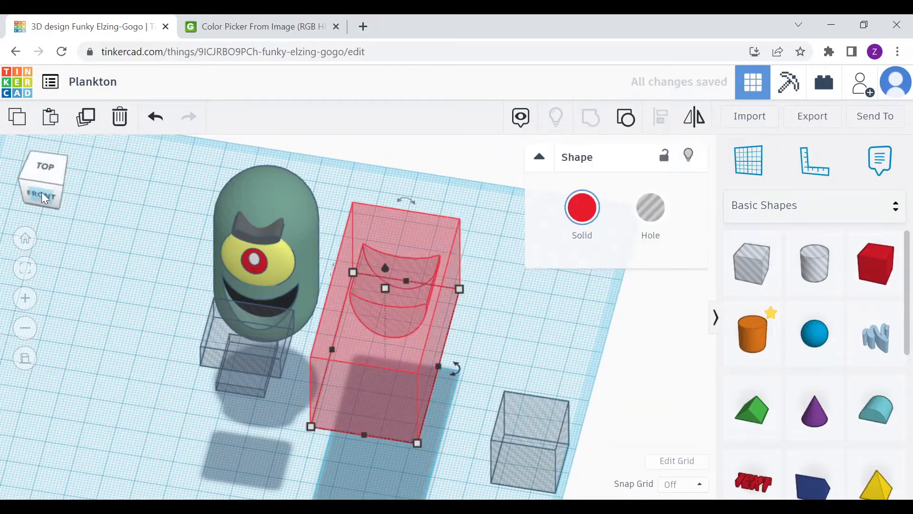
Move the two box holes from the body's mouth sideways into line with the mouth cavity in the red shape
left_click(41, 193)
left_click_drag(241, 341, 392, 356)
left_click_drag(259, 375, 388, 395)
right_click_drag(378, 409, 492, 454)
left_click(449, 337)
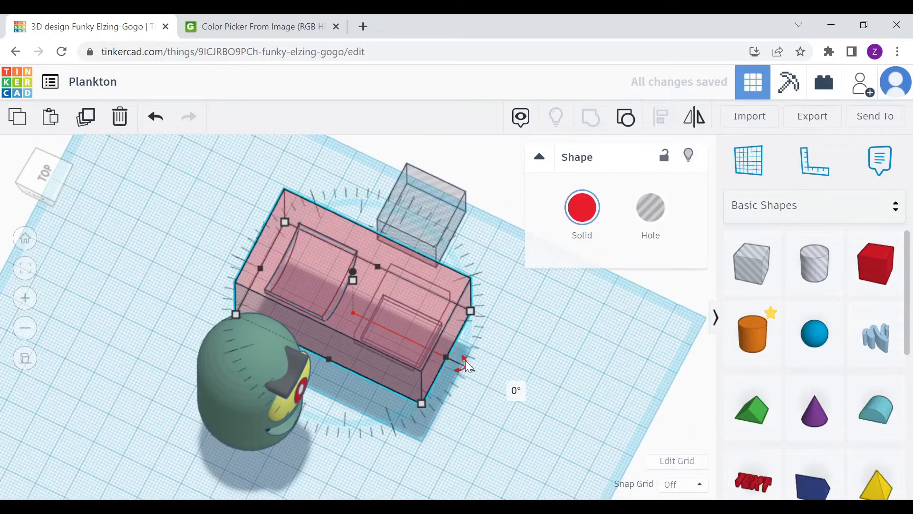
Set a vertical, front-facing workplane and shift the red shape in depth until its cavity surrounds the two boxes
key("w")
left_click(450, 238)
left_click(454, 311)
left_click_drag(476, 355, 561, 394)
left_click(565, 397)
right_click_drag(558, 394, 423, 257)
Make the cavity block a hole, hide it, and make the two boxes inside it solid white
left_click(421, 295)
left_click(658, 209)
right_click_drag(461, 381, 497, 408)
left_click(687, 156)
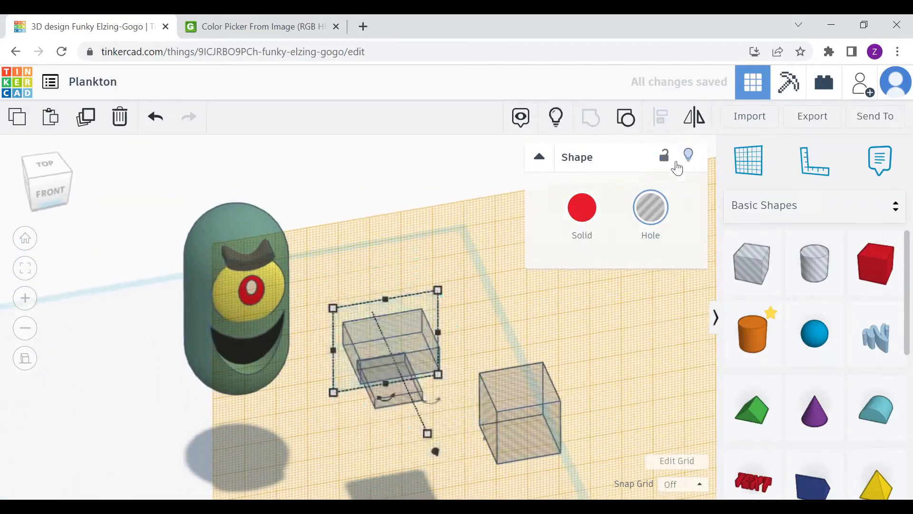
left_click(413, 336)
left_click(399, 395, "shift")
left_click(587, 220)
left_click(820, 316)
left_click(494, 328)
Unhide the cavity block and group it with the two white boxes to trim them into mouth-shaped teeth
left_click(556, 117)
left_click(405, 424)
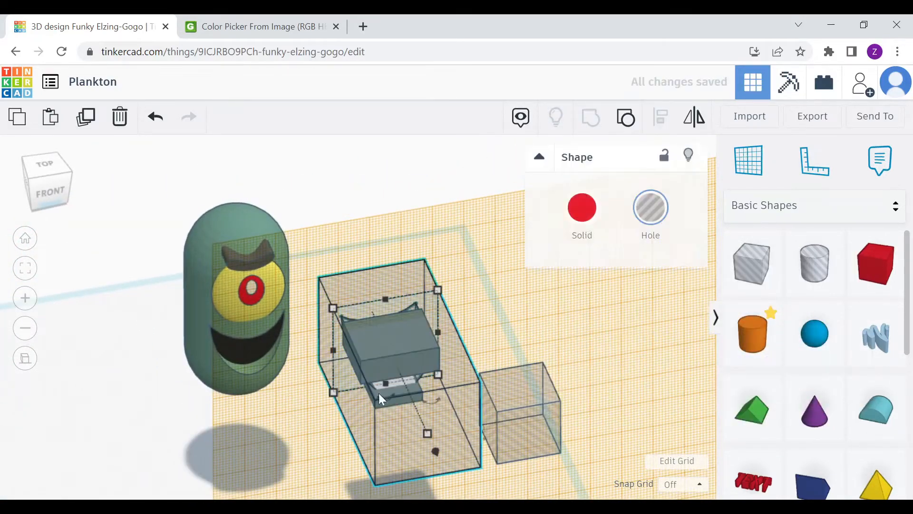
left_click(688, 156)
left_click(418, 345)
left_click(404, 395, "shift")
left_click(555, 117)
left_click(592, 117)
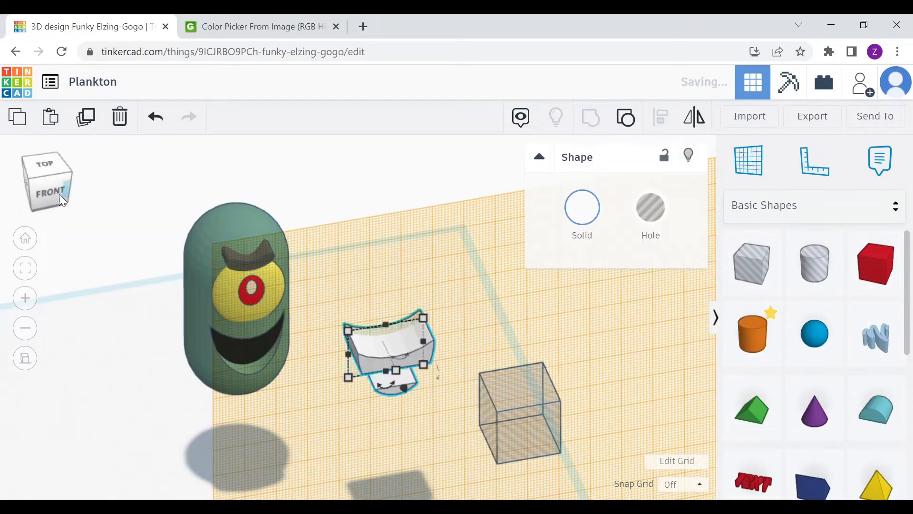
Duplicate the body's black mouth insert and move the copy past the white teeth pieces
left_click(53, 193)
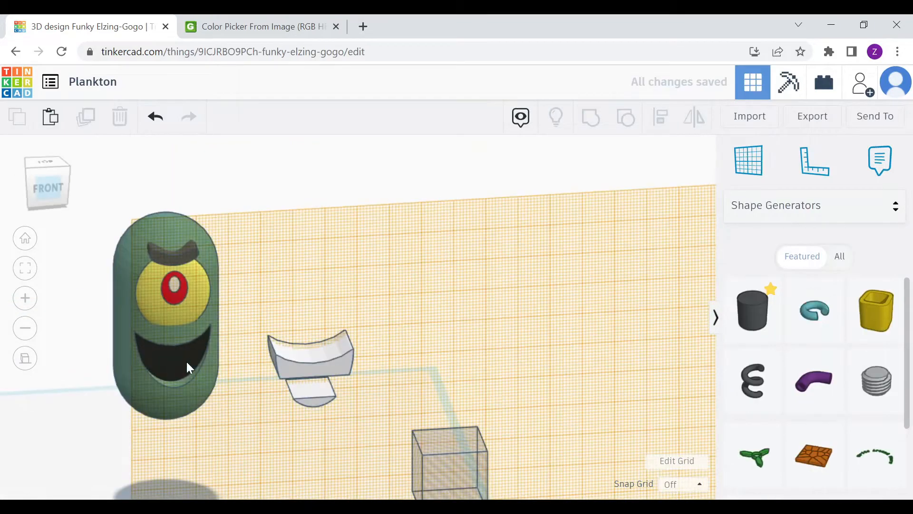
left_click(186, 361)
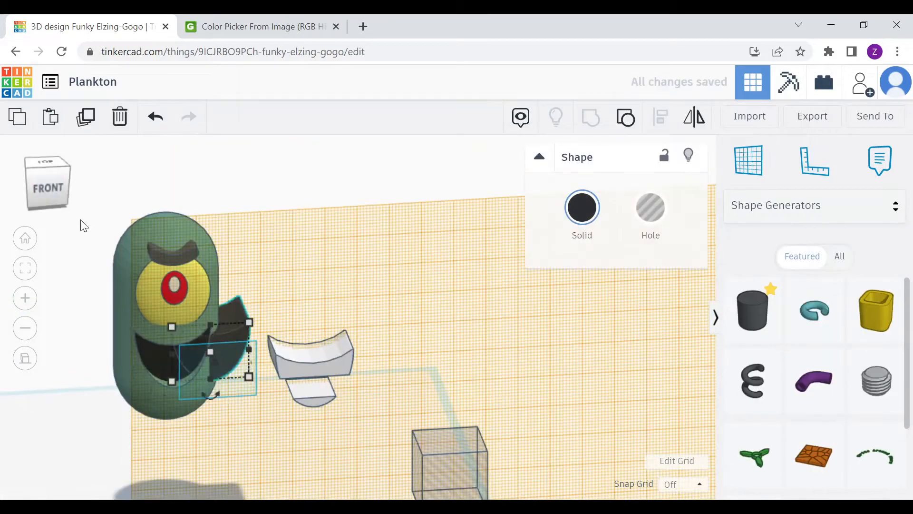
left_click(45, 179)
left_click_drag(414, 366, 435, 366)
left_click(216, 390)
type("0")
key("Return")
left_click(446, 366)
Move the spare box hole to a clear spot below the white teeth pieces
right_click_drag(495, 365, 529, 386)
left_click_drag(458, 491, 430, 455)
mouse_move(516, 470)
right_mouse_down()
mouse_move(514, 461)
mouse_move(533, 471)
right_mouse_up()
left_click_drag(439, 435, 360, 460)
Add a box hole from the basic shapes and resize it to about 25.91 mm wide over the lower part of the black mouth copy
left_click(804, 206)
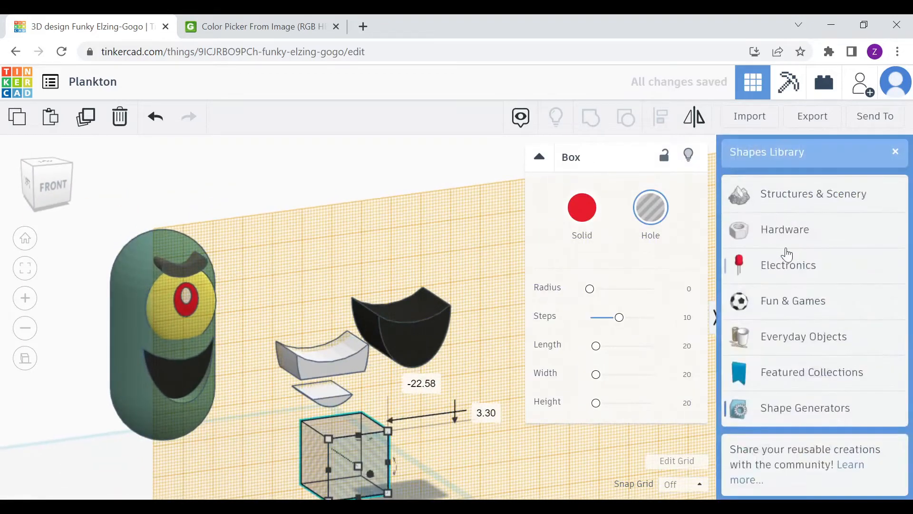
scroll(787, 255, "up", 5)
left_click(782, 195)
left_click_drag(752, 264, 436, 405)
right_click_drag(505, 462, 453, 444)
left_click(45, 181)
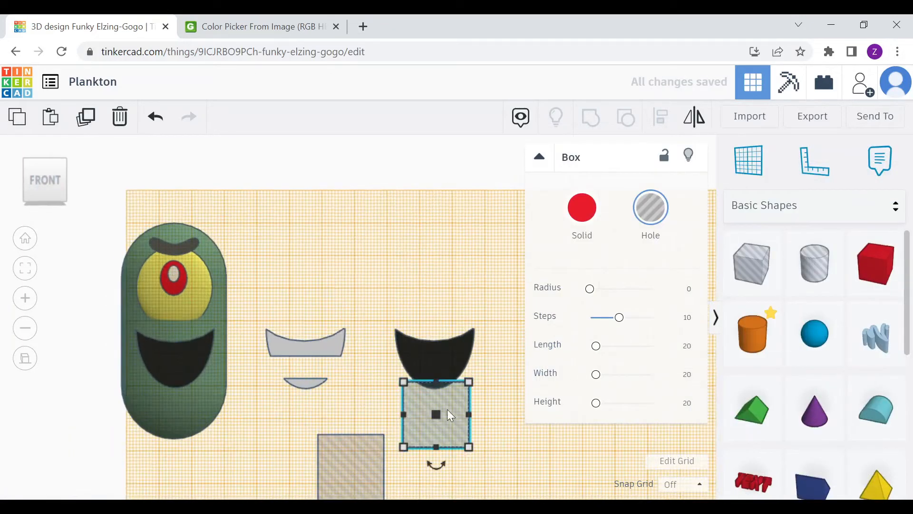
left_click_drag(436, 382, 393, 360)
left_click_drag(472, 360, 480, 353)
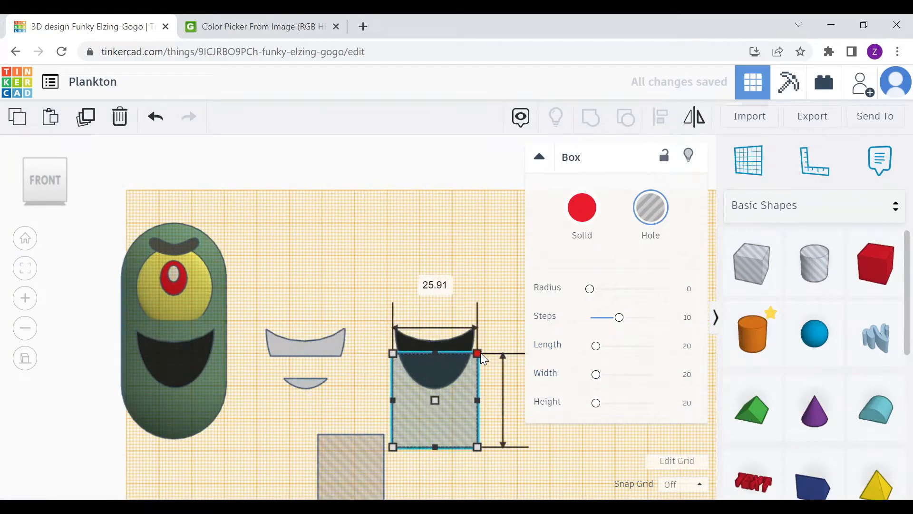
Duplicate the black mouth copy together with its box hole and place the duplicates farther from the body
middle_click_drag(500, 382, 457, 379)
left_click(423, 343, "shift")
left_click_drag(411, 350, 621, 350, "alt+shift")
left_click(506, 374)
Shift the first box hole in depth through its black mouth copy and group them to cut off the mouth's lower part
right_click_drag(413, 368, 469, 417)
left_click(430, 409)
left_click_drag(442, 425, 376, 359)
left_click_drag(368, 346, 384, 363)
left_click(403, 440)
right_click_drag(403, 440, 320, 456)
left_click(391, 367)
left_click(403, 295, "shift")
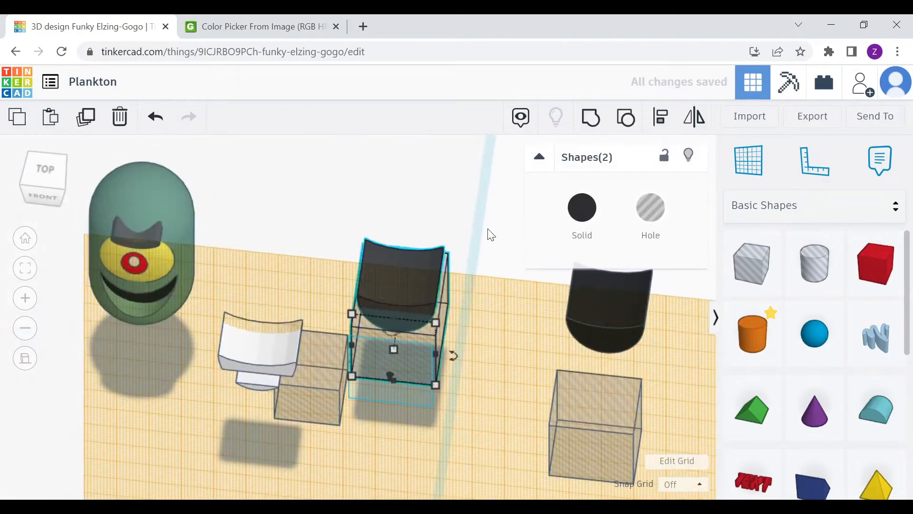
left_click(592, 120)
Turn the trimmed mouth piece into a hole and place it over the lower part of the upper white teeth piece
right_click_drag(630, 203, 650, 177)
left_click(650, 203)
left_click(366, 340)
right_click_drag(366, 340, 380, 250)
left_click_drag(402, 340, 273, 360)
scroll(264, 361, "up", 5)
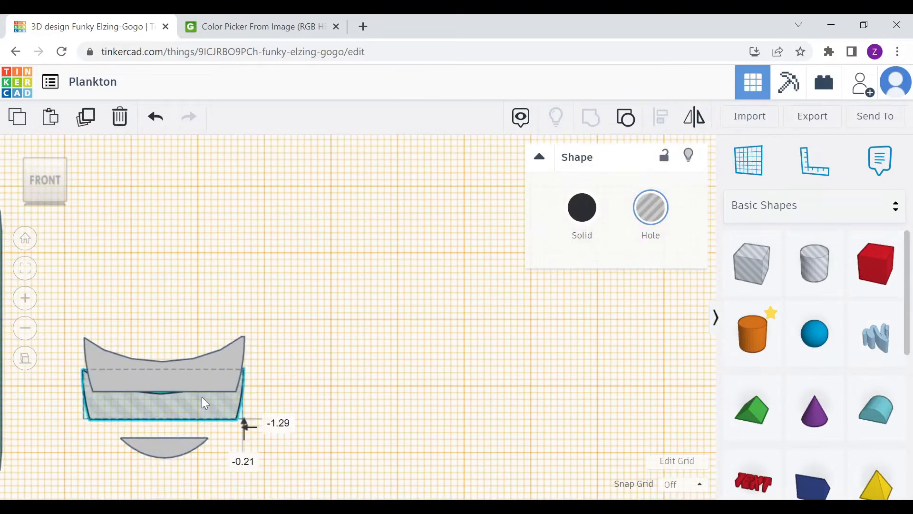
left_click_drag(188, 403, 189, 397)
Align the curved hole in depth with the upper teeth and group them to carve a curved lower edge
scroll(189, 397, "down", 3)
right_click_drag(190, 395, 290, 419)
mouse_move(327, 458)
left_mouse_down()
mouse_move(275, 416)
mouse_move(314, 447)
left_mouse_up()
right_click_drag(366, 387, 310, 324)
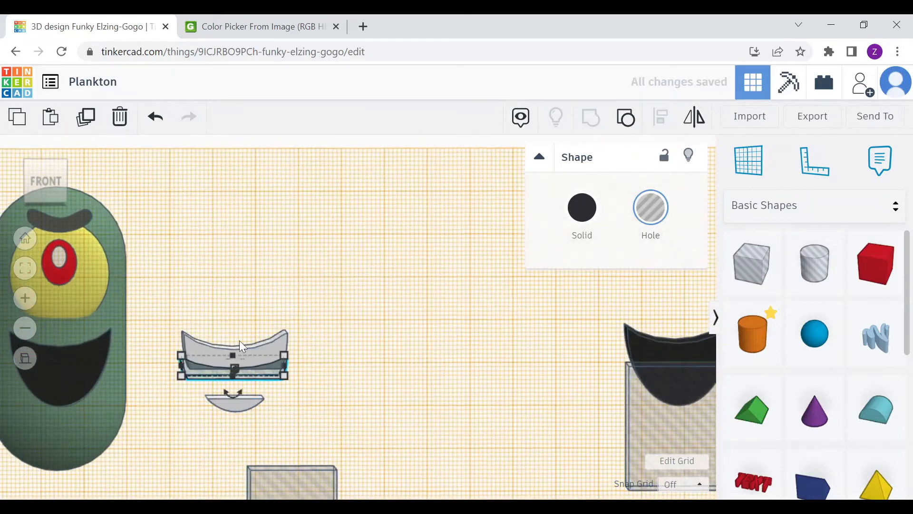
left_click(239, 340, "shift")
key("ctrl+g")
Raise the remaining mouth copy's box hole over its upper part and shift the box in depth through the mouth
right_click_drag(410, 361, 367, 355)
scroll(399, 352, "down", 2)
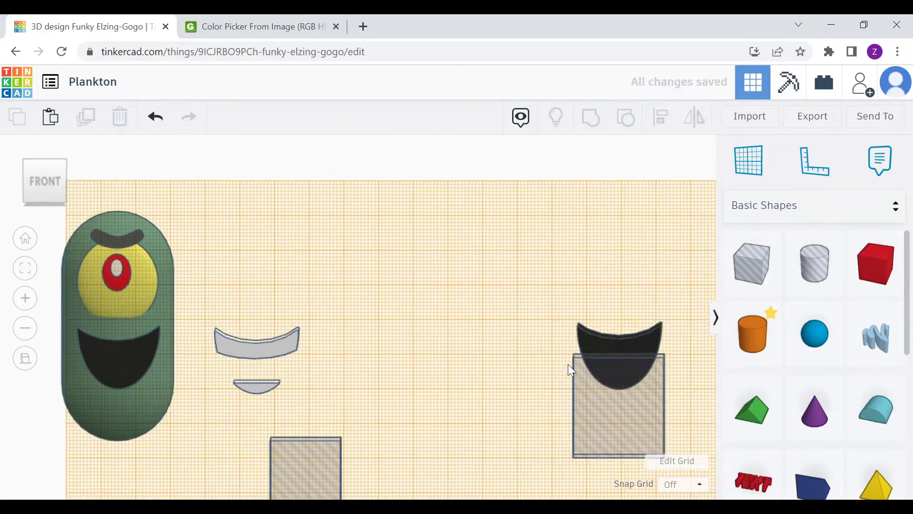
left_click(581, 381)
middle_click_drag(429, 312, 309, 301)
left_click_drag(506, 387, 505, 338)
right_click_drag(440, 405, 333, 469)
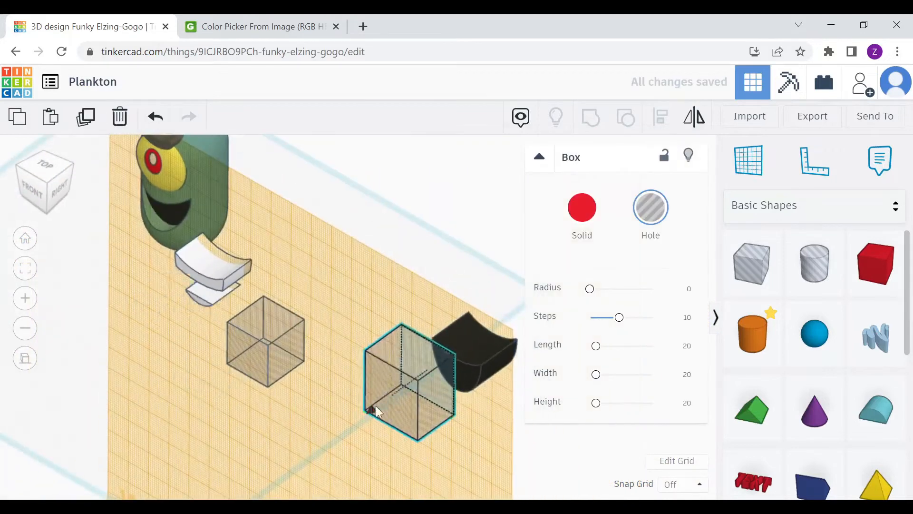
left_click_drag(375, 408, 455, 350)
right_click_drag(457, 357, 515, 352)
right_click_drag(513, 349, 456, 387)
Group the raised box hole with the black mouth copy, leaving only the mouth's lower sliver
left_click(45, 187)
scroll(475, 399, "down", 2)
left_click_drag(475, 399, 364, 253)
key("ctrl+g")
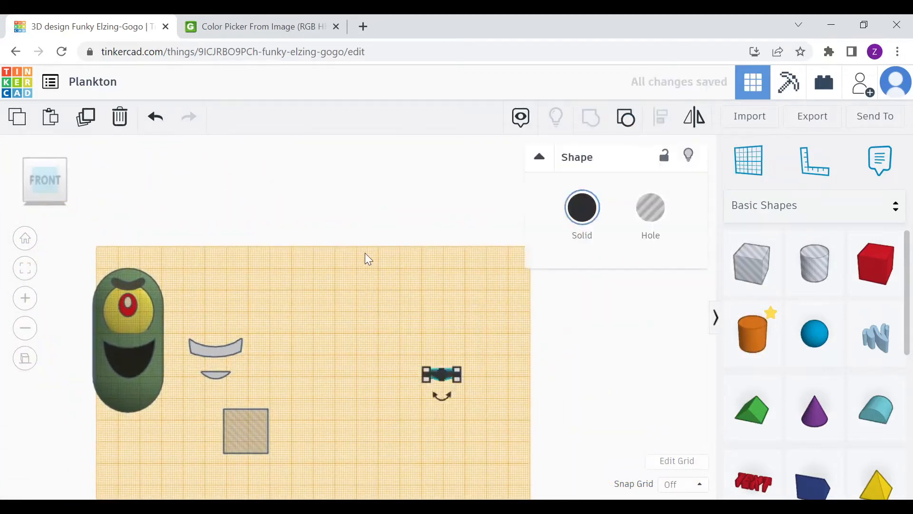
left_click(365, 253)
Move the black sliver to the small lower teeth piece, make it a hole and align it in depth
scroll(491, 407, "up", 5)
left_click_drag(491, 406, 139, 398)
scroll(140, 401, "up", 1)
left_click(651, 209)
right_click_drag(464, 324, 369, 404)
left_click_drag(200, 371, 284, 430)
Position the sliver hole over the top of the lower teeth piece and widen it at both ends
left_click(55, 184)
scroll(159, 355, "up", 4)
left_click_drag(177, 350, 188, 357)
left_click_drag(156, 366, 153, 372)
left_click_drag(69, 366, 61, 367)
left_click_drag(184, 367, 193, 365)
Center the sliver hole on the lower teeth piece and stretch it to about 20.49 mm wide
left_click_drag(129, 380, 170, 375)
left_click(152, 377)
left_click(270, 371)
key("ctrl+z")
left_click(181, 369)
scroll(171, 375, "down", 1)
scroll(170, 375, "up", 3)
left_click_drag(259, 379, 271, 379)
left_click_drag(82, 379, 72, 379)
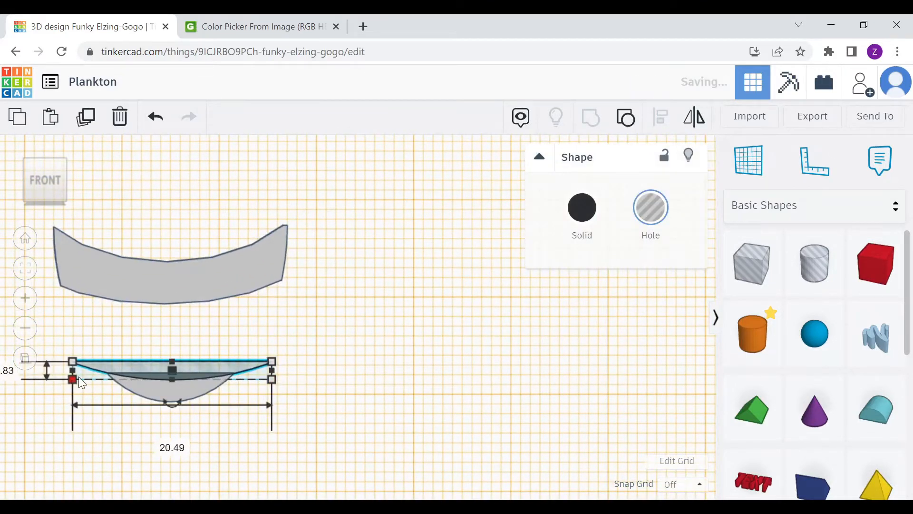
Group the widened sliver hole with the white teeth to carve a curved top edge on the lower teeth piece
left_click(281, 423)
right_click_drag(282, 423, 312, 461)
scroll(312, 461, "down", 2)
left_click(254, 411)
left_click(255, 415, "shift")
key("ctrl+g")
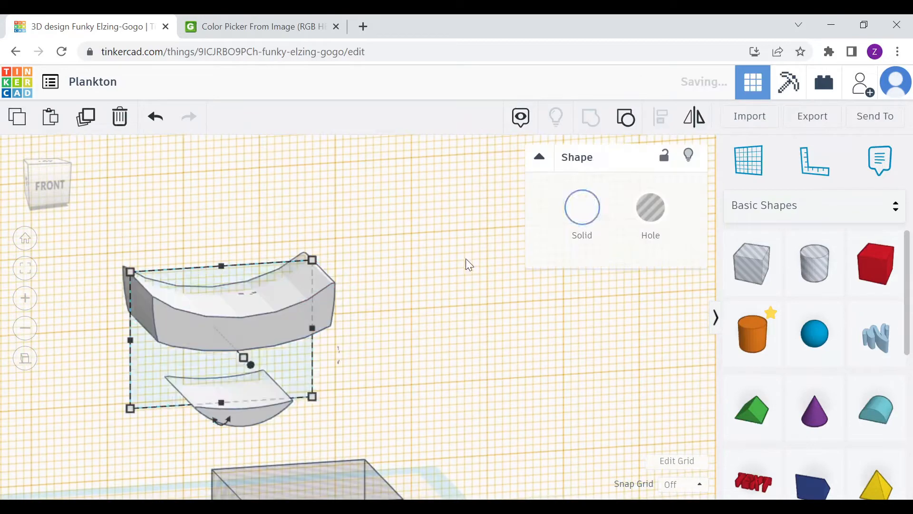
Move the finished white teeth into the black mouth on the body and adjust their position within the mouth outline
left_click(47, 181)
right_click_drag(400, 362, 604, 378)
left_click_drag(400, 334, 285, 330)
right_click_drag(276, 328, 67, 247)
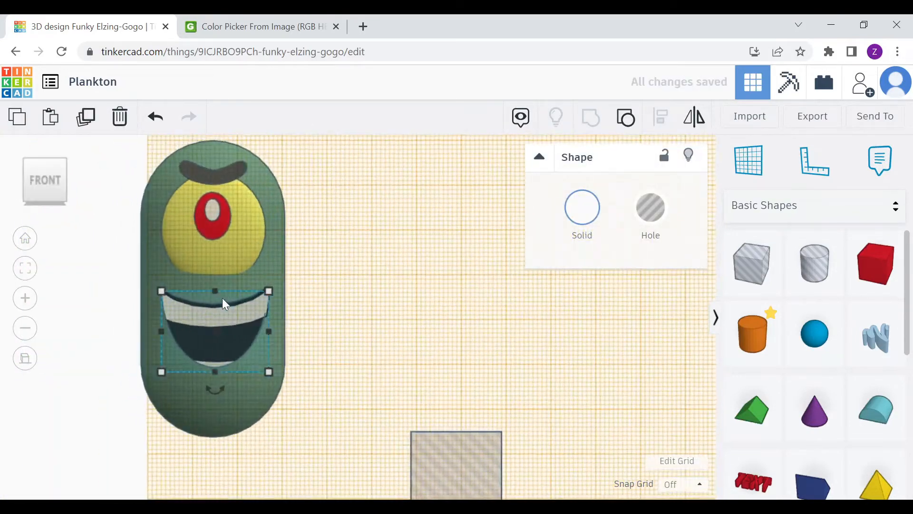
right_click_drag(222, 298, 224, 347)
left_click_drag(224, 347, 224, 347)
left_click(56, 190)
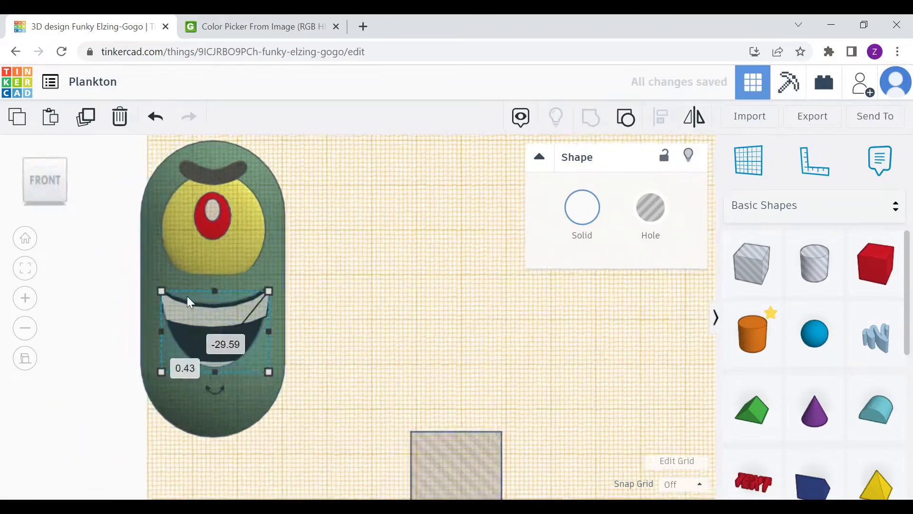
scroll(187, 296, "up", 5)
left_click(306, 314)
scroll(308, 313, "down", 3)
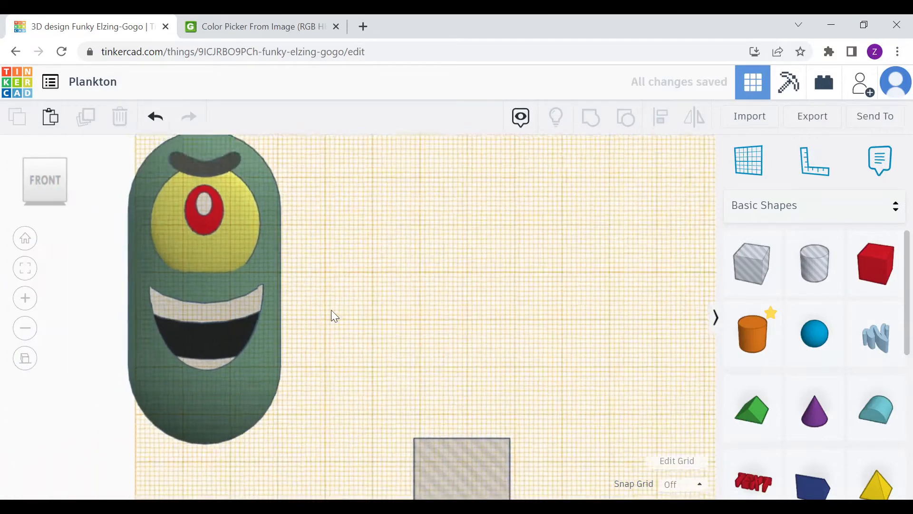
Nudge the mouth parts slightly to fit the teeth and black insert together in the body, checking the fit from several angles
right_click_drag(331, 310, 387, 341)
left_click(227, 328)
left_click_drag(211, 347, 211, 346)
left_click(343, 286)
right_click_drag(343, 286, 229, 361)
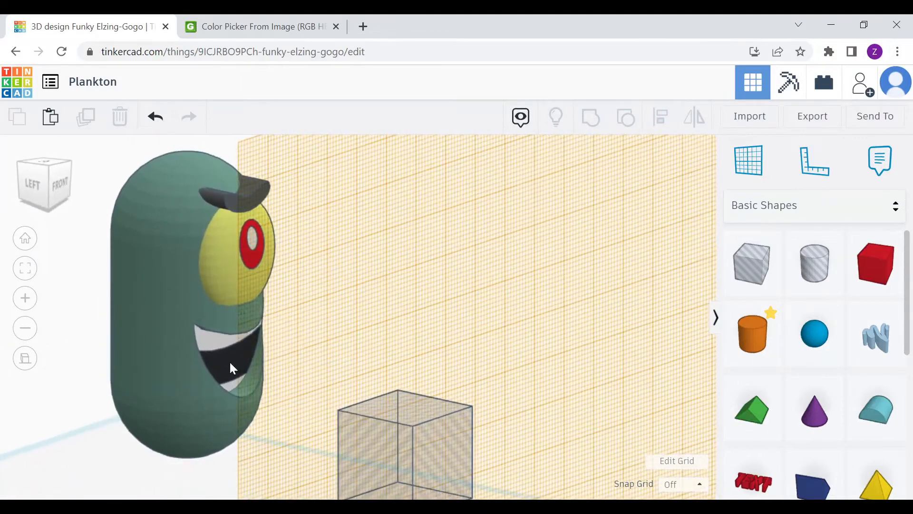
left_click(250, 357)
left_click_drag(253, 355, 254, 355)
left_click(310, 296)
right_click_drag(310, 296, 201, 261)
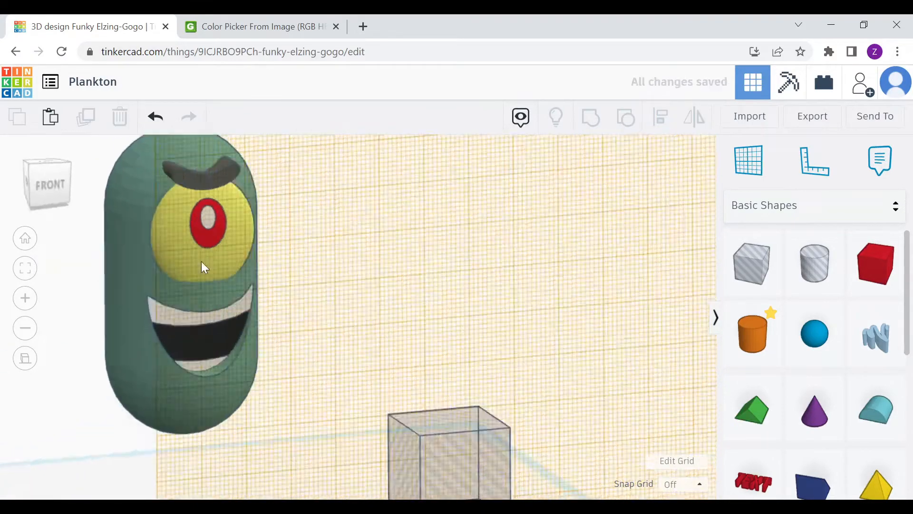
scroll(204, 319, "up", 4)
right_click_drag(418, 304, 350, 338)
scroll(381, 324, "down", 4)
Add another box beside the body and make it solid black
left_click(56, 181)
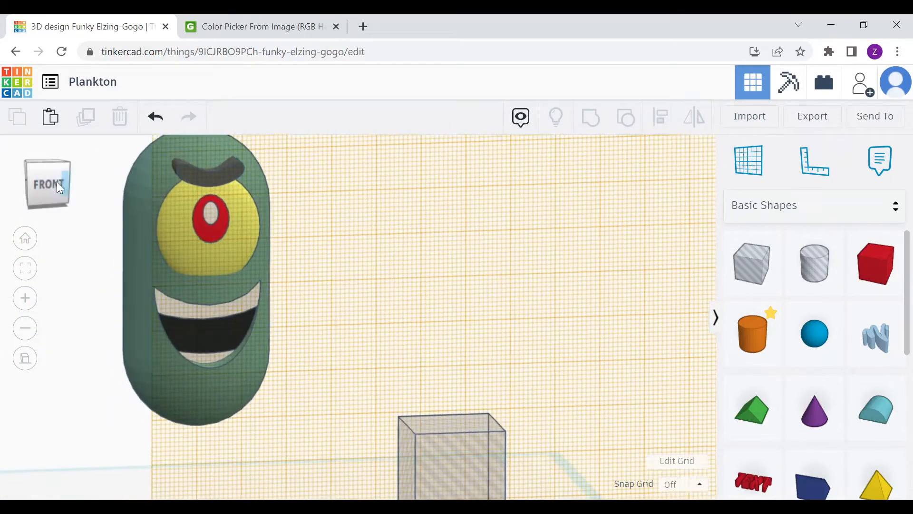
left_click_drag(751, 264, 335, 367)
left_click(582, 208)
left_click(853, 371)
Place the narrow black box across the upper teeth near one end, with a height of about 6.71 mm
scroll(381, 327, "up", 5)
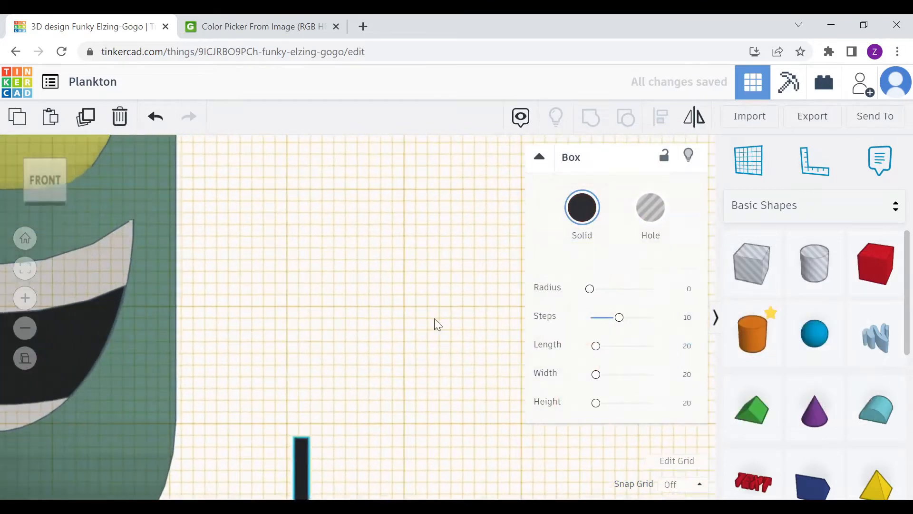
middle_click_drag(435, 319, 604, 252)
left_click_drag(477, 404, 49, 209)
middle_click_drag(49, 209, 165, 284)
left_click_drag(160, 280, 170, 268)
left_click_drag(171, 235, 171, 263)
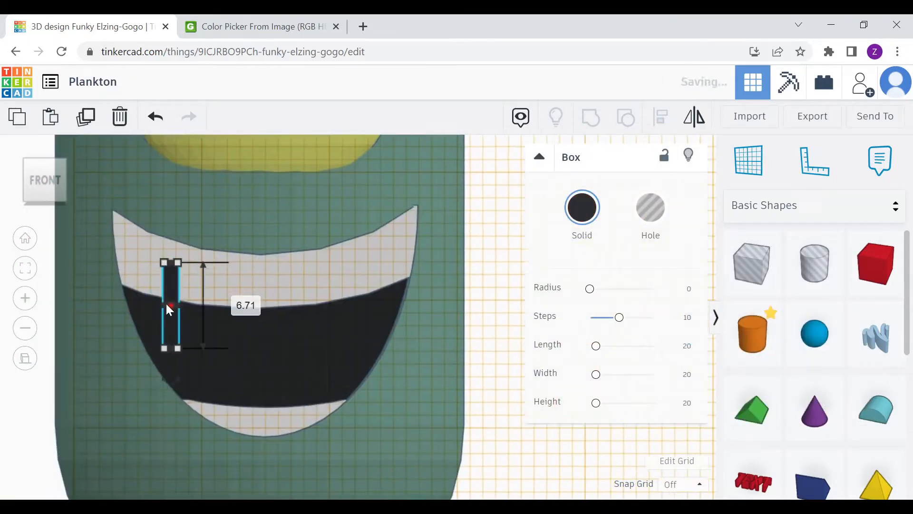
Align the narrow black box with the top edge of the upper teeth and shorten it to the teeth's height
scroll(309, 321, "up", 4)
middle_click_drag(333, 329, 528, 344)
left_click_drag(149, 305, 170, 305)
left_click_drag(173, 274, 172, 230)
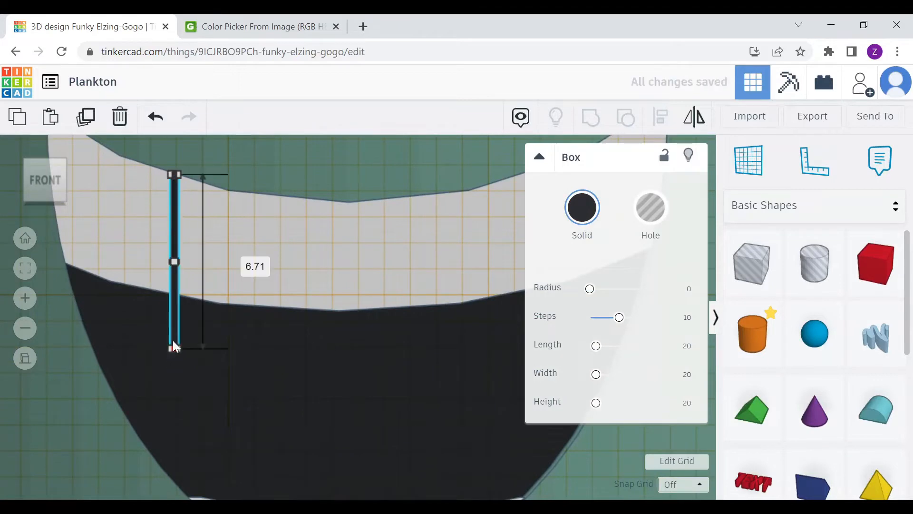
left_click_drag(173, 341, 173, 291)
Adjust the black tooth line's depth so it sits in the surface of the upper teeth, and check it from the side
right_click_drag(238, 335, 526, 333)
middle_click_drag(526, 333, 449, 319)
left_click_drag(471, 332, 55, 285)
left_click(390, 294)
right_click_drag(390, 294, 109, 266)
scroll(110, 266, "down", 2)
middle_click_drag(110, 267, 229, 280)
scroll(214, 250, "up", 3)
left_click(202, 280)
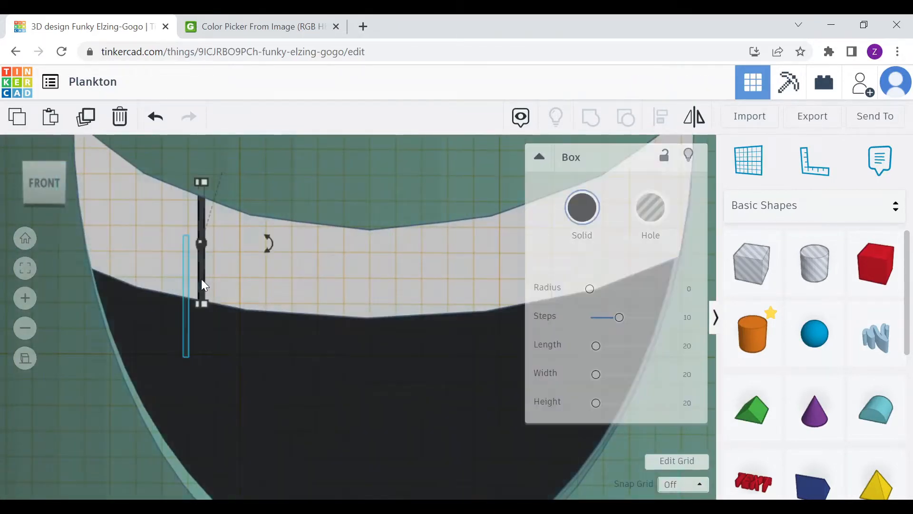
right_click_drag(201, 279, 84, 237)
left_click_drag(79, 233, 78, 233)
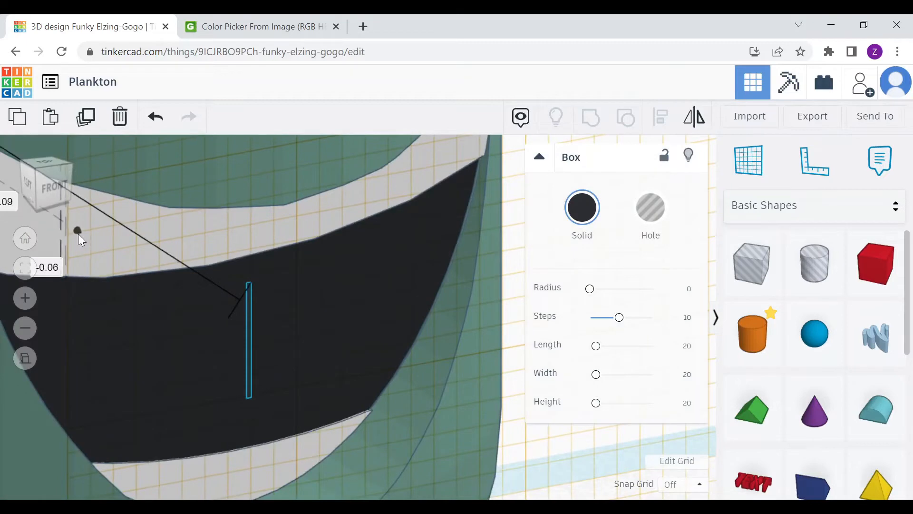
left_click(191, 349)
scroll(191, 349, "down", 4)
left_click(533, 335)
right_click_drag(533, 334, 487, 329)
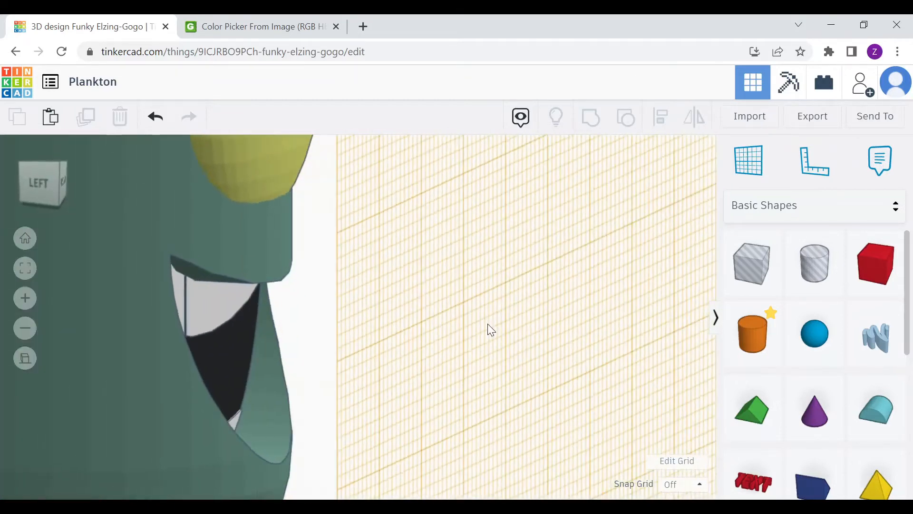
Fine-tune the tooth line's position and fit on the upper teeth by about 0.05 mm
left_click(44, 180)
scroll(187, 256, "up", 2)
left_click(187, 257)
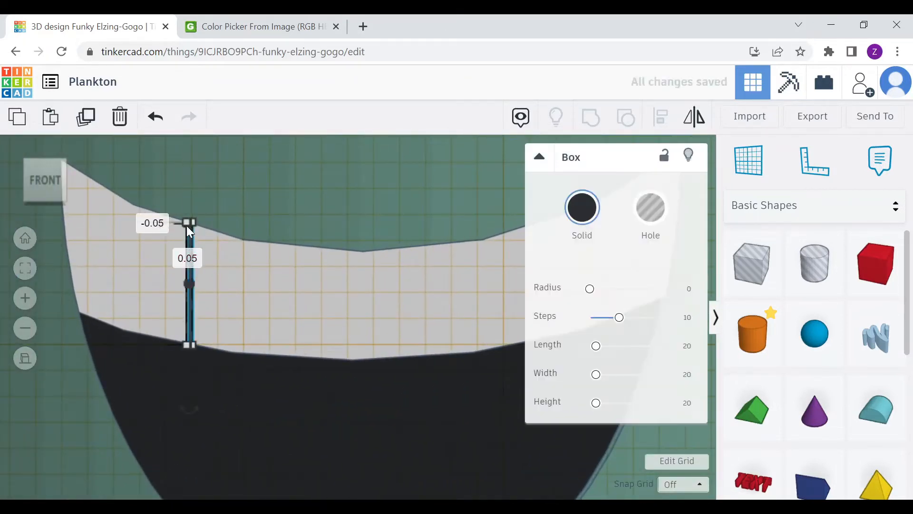
left_click(218, 323)
scroll(309, 319, "down", 1)
left_click(309, 319)
scroll(333, 314, "down", 3)
left_click(352, 308)
right_click_drag(352, 308, 521, 337)
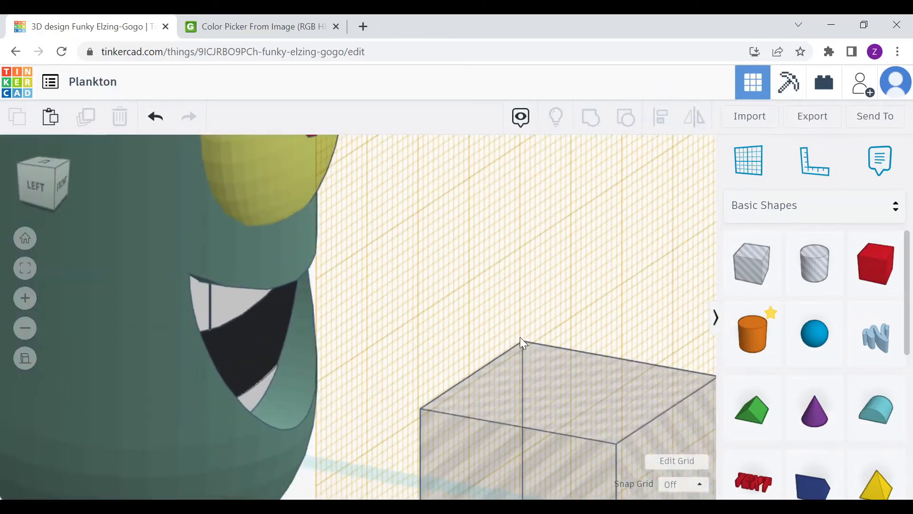
left_click(53, 181)
Copy the tooth line and space the copies evenly along the upper teeth toward the middle
scroll(286, 316, "up", 4)
left_click_drag(192, 256, 285, 267, "alt")
scroll(333, 280, "down", 1)
left_click(340, 282)
key("ctrl+v")
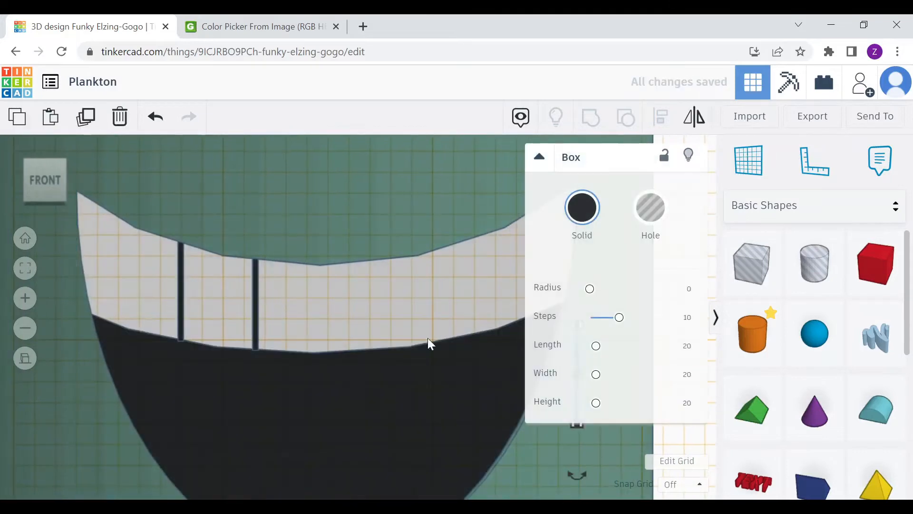
left_click_drag(517, 355, 332, 277)
left_click(318, 352)
Paste a fourth tooth line, temporarily hide the white teeth to position the lines, and show everything again
key("ctrl+v")
right_click_drag(350, 285, 450, 359)
left_click(450, 360)
left_click(218, 295)
left_click_drag(228, 289, 193, 278)
left_click(246, 307)
left_click(690, 162)
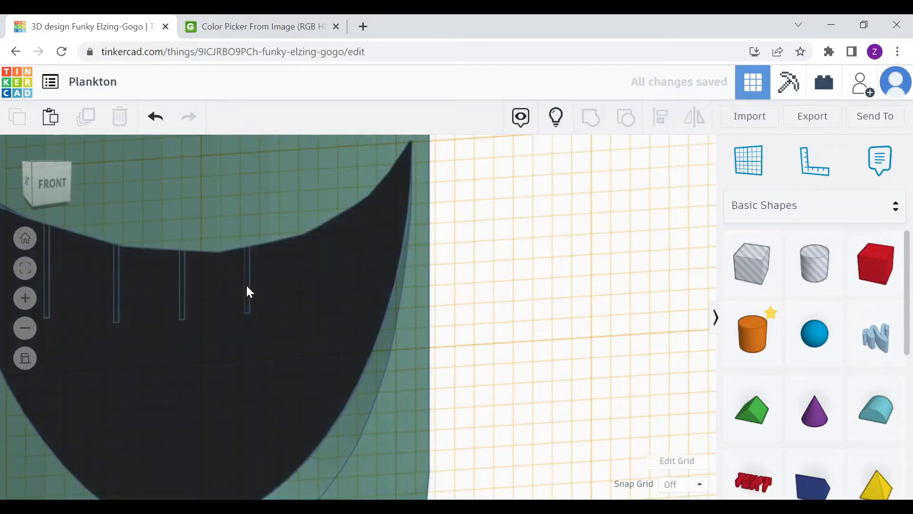
left_click(247, 287)
left_click_drag(259, 268, 261, 270)
left_click(555, 118)
Place a fifth tooth line farther along the upper teeth, matching the spacing of the others
left_click(61, 185)
left_click(340, 315)
left_click(343, 315)
left_click_drag(344, 316, 410, 302)
left_click(492, 366)
scroll(443, 313, "down", 3)
scroll(441, 313, "up", 2)
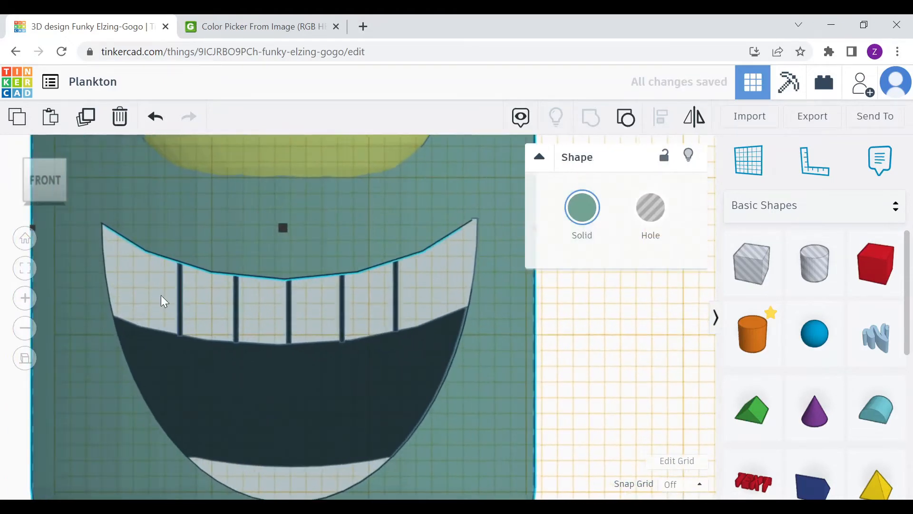
Duplicate the tooth line twice and place one copy near each outer end of the upper teeth
left_click(181, 288)
key("ctrl+d")
left_click_drag(182, 288, 447, 257)
left_click(117, 238)
left_click(117, 261)
left_click(124, 261)
left_click(123, 261)
key("ctrl+d")
left_click(489, 319)
scroll(484, 319, "down", 4)
scroll(294, 337, "up", 3)
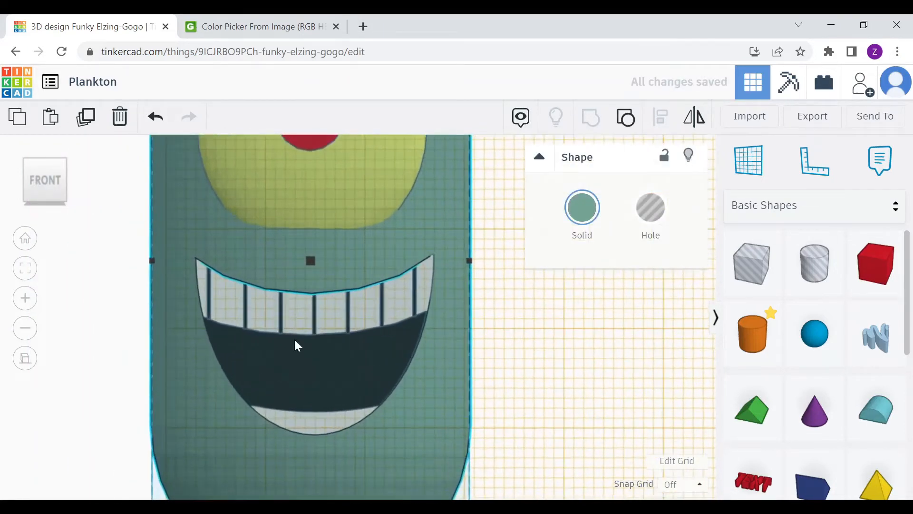
Bring a copy of a tooth line down to one end of the lower teeth, about 2.47 mm tall
left_click(256, 325)
left_click(258, 322)
left_click_drag(258, 321, 247, 428)
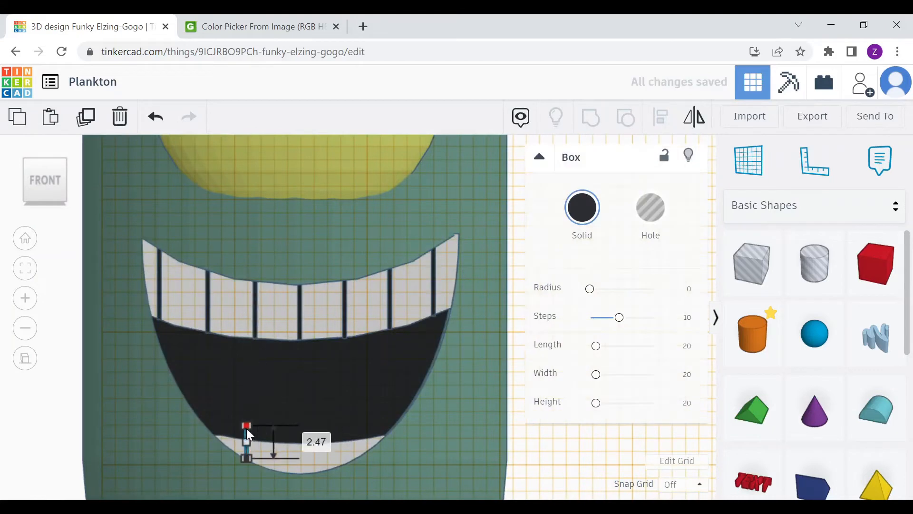
Fit the lower tooth line into the lower teeth, shortening it to about 1.37 mm with a 0.22 mm width
right_click_drag(246, 428, 146, 274)
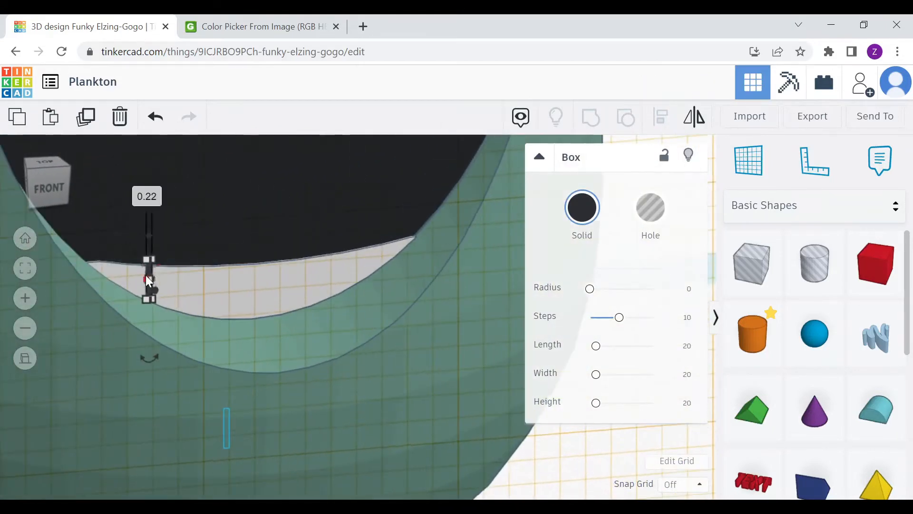
left_click(208, 238)
scroll(206, 343, "down", 3)
left_click(180, 347)
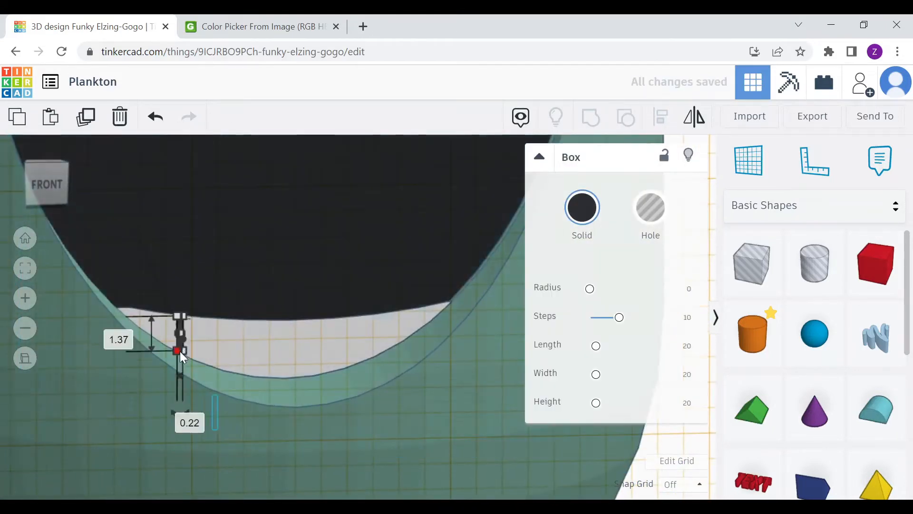
scroll(240, 325, "up", 3)
left_click(241, 325)
scroll(240, 325, "up", 3)
left_click(213, 399)
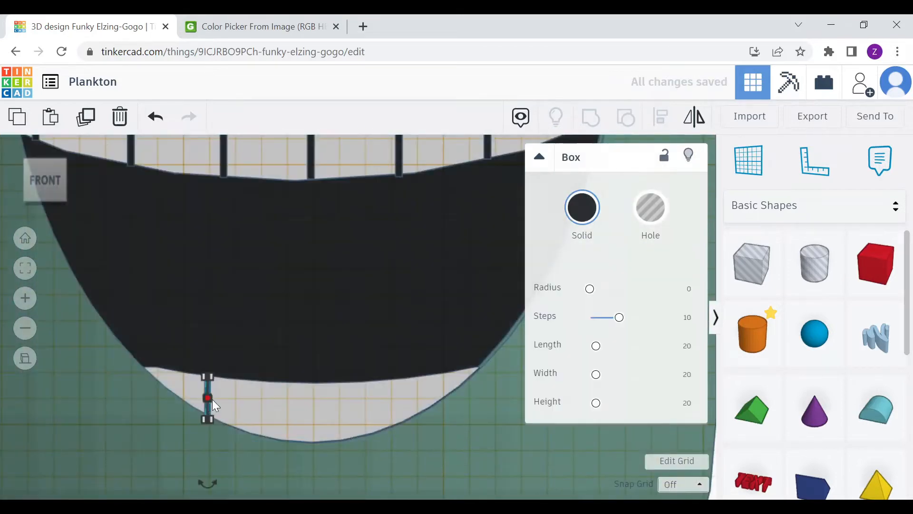
Copy the short tooth line four times and space the copies evenly across the lower teeth
left_click_drag(212, 399, 263, 436, "alt")
left_click(261, 396)
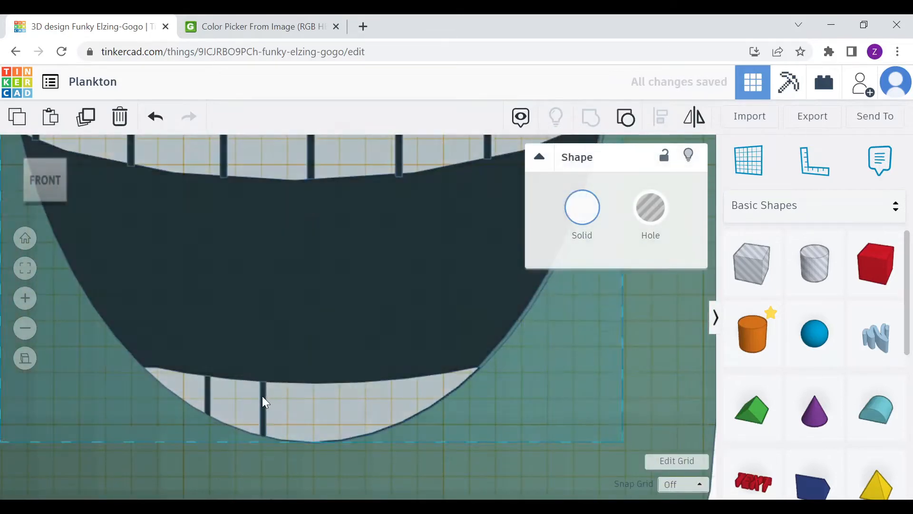
left_click(264, 394)
left_click_drag(264, 394, 456, 384, "alt")
left_click(338, 413)
left_click(329, 405)
left_click(428, 390)
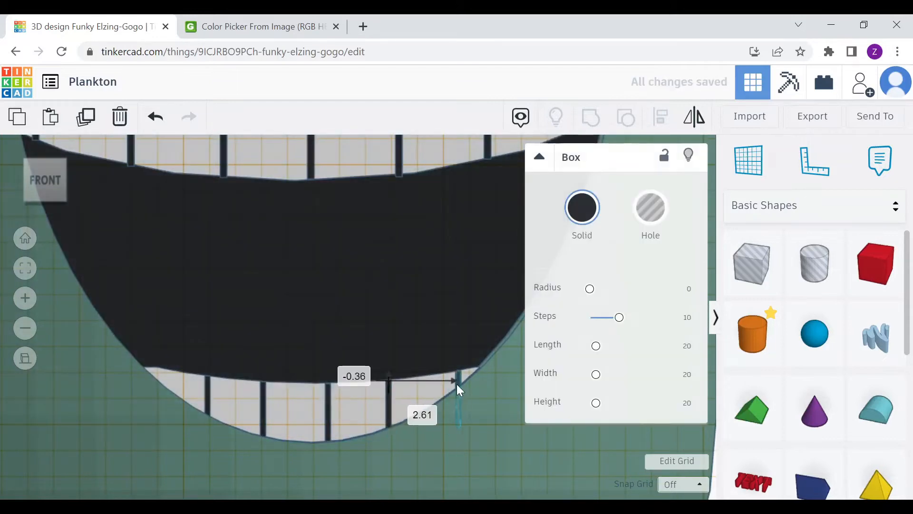
left_click(438, 320)
scroll(447, 321, "down", 3)
left_click(583, 328)
scroll(590, 340, "down", 2)
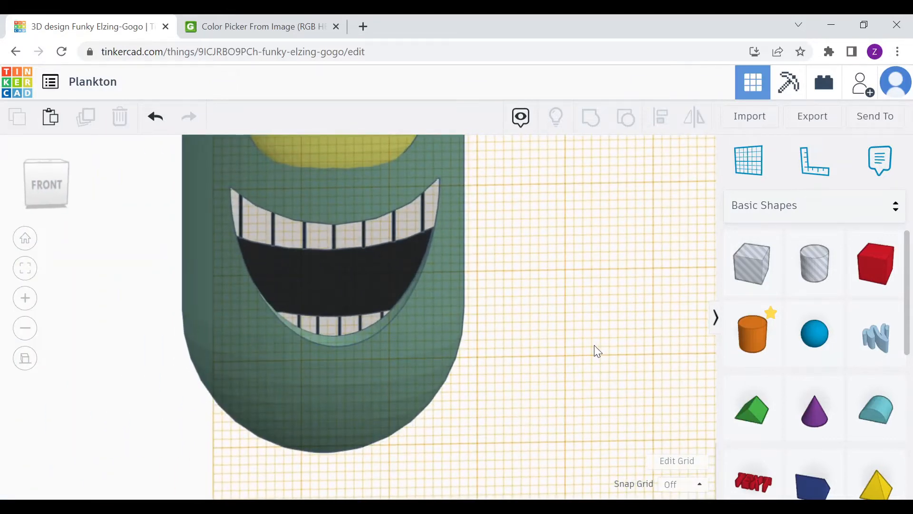
Add a sphere over the mouth and color it solid red
left_click_drag(813, 334, 358, 323)
left_click(49, 184)
left_click(583, 207)
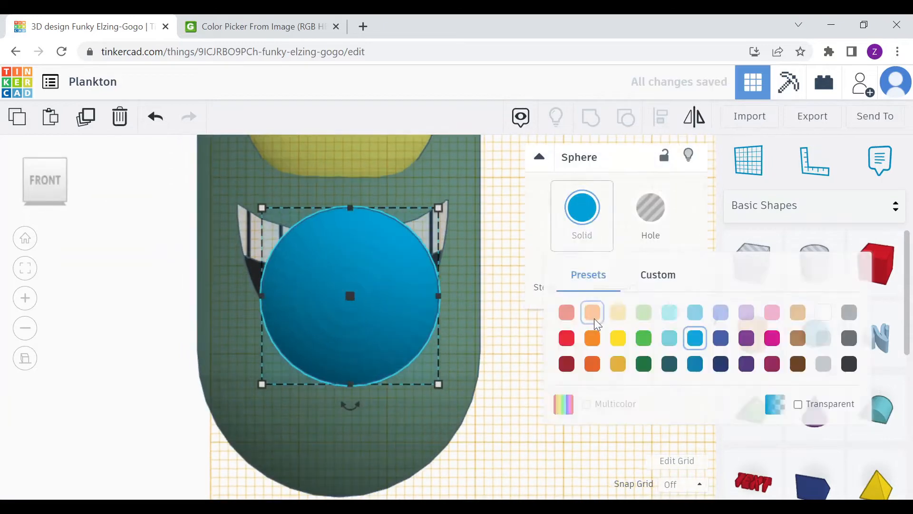
left_click(567, 338)
Shrink and flatten the red sphere into a tongue lobe inside the mouth, about 16.95 by 9.33 mm
left_click_drag(261, 207, 300, 308)
left_click_drag(398, 343, 368, 321)
right_click_drag(371, 328, 405, 352)
left_click_drag(415, 404, 364, 308)
left_click(49, 184)
right_click_drag(364, 309, 395, 338)
left_click_drag(300, 298, 295, 291)
left_click_drag(230, 261, 221, 263)
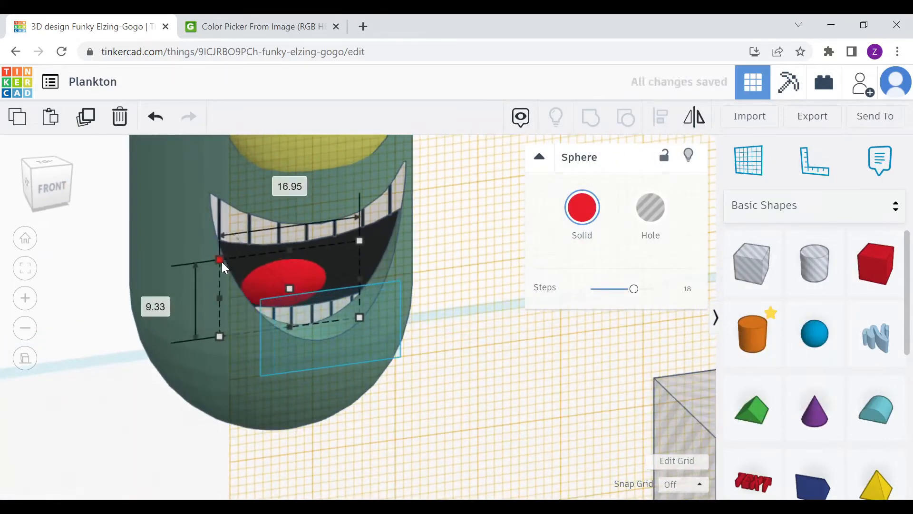
Trim the tongue lobe's width to about 16.30 mm within the mouth outline
left_click(107, 228)
left_click(51, 186)
left_click(324, 312)
left_click_drag(392, 355, 396, 356)
left_click_drag(396, 313, 387, 314)
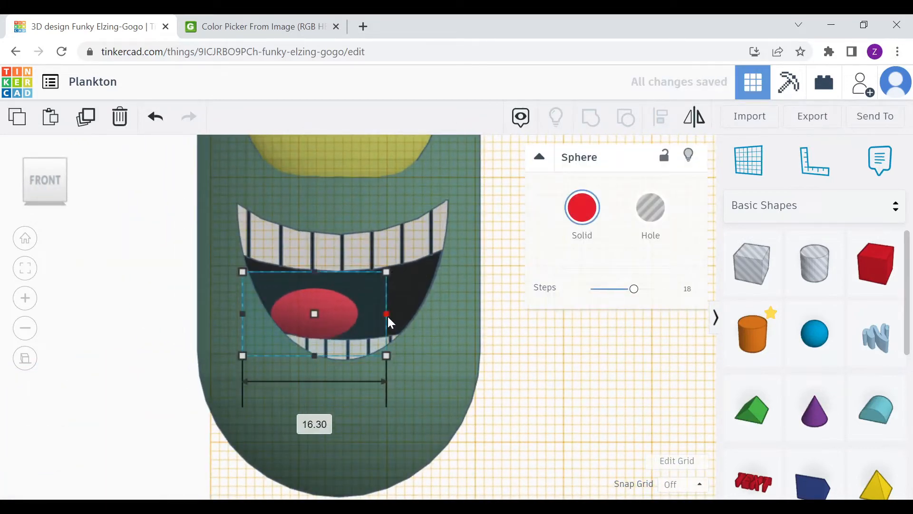
Duplicate the tongue lobe beside the first at about 16.22 by 8.46 mm, and lower the first lobe's top edge
key("ctrl+d")
left_click_drag(278, 313, 354, 312)
left_click_drag(297, 274, 300, 284)
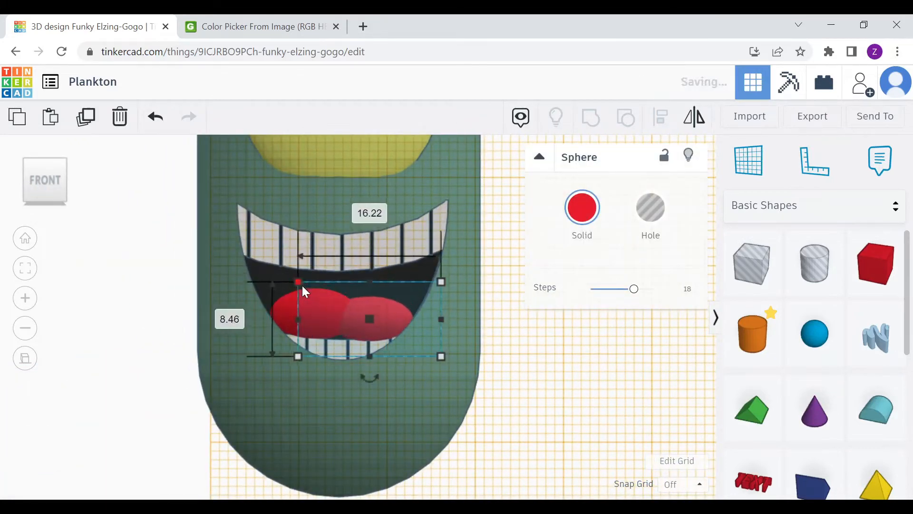
left_click(305, 312)
left_click_drag(387, 274, 386, 285)
Select both tongue lobes and adjust their position inside the mouth behind the lower teeth
left_click(364, 312)
left_click(328, 315, "shift")
right_click_drag(374, 343, 407, 363)
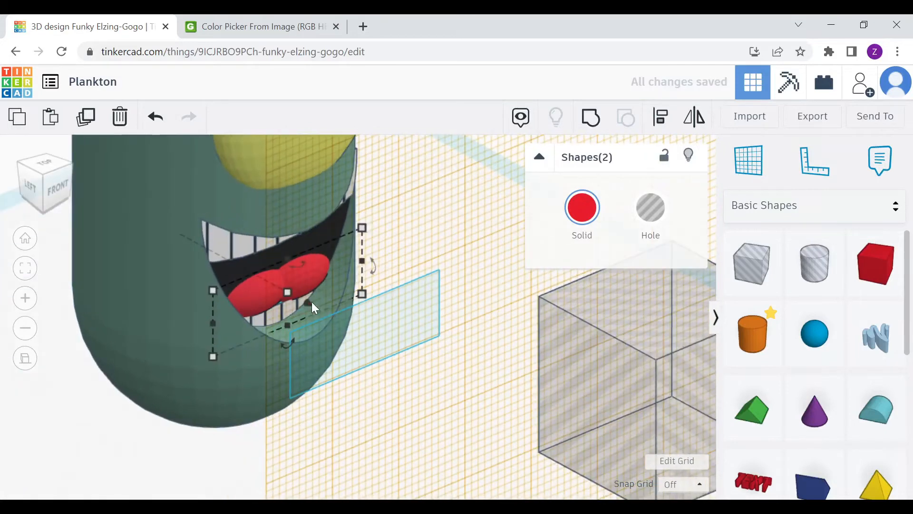
left_click_drag(312, 303, 311, 302)
right_click_drag(369, 328, 335, 311)
left_click_drag(313, 349, 324, 352)
left_click(511, 291)
right_click_drag(516, 292, 498, 301)
scroll(507, 290, "down", 3)
scroll(383, 312, "up", 2)
Copy a tongue sphere to the mouth's upper corner and give it the body's custom green color
left_click_drag(362, 307, 424, 227)
left_click(415, 305)
left_click(582, 207)
left_click(657, 275)
double_click(839, 441)
key("ctrl+c")
left_click(440, 252)
left_click(582, 207)
double_click(841, 441)
key("ctrl+v")
Reshape the green sphere into a narrow upright cheek and position it over the mouth's upper corner
left_click(446, 253)
right_click_drag(445, 254, 424, 247)
left_click_drag(420, 239, 415, 233)
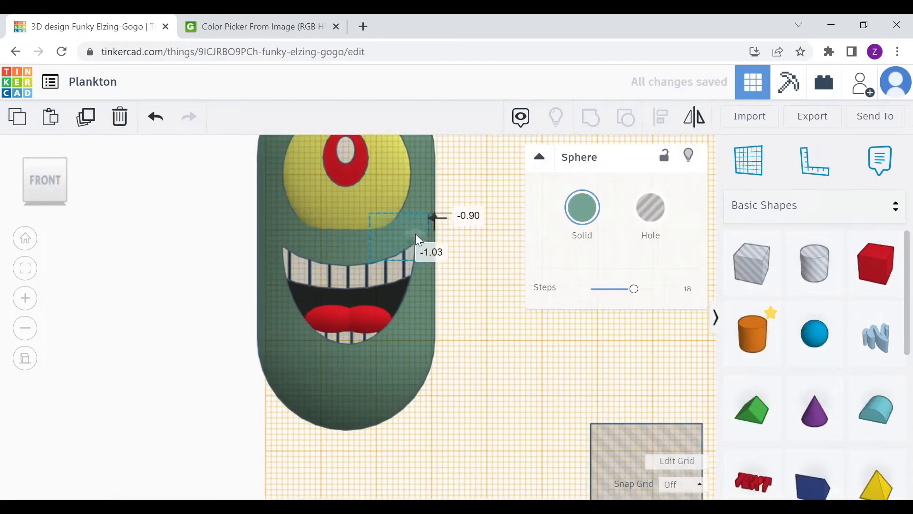
left_click_drag(378, 265, 367, 274)
left_click_drag(429, 274, 436, 290)
left_click_drag(367, 213, 364, 204)
right_click_drag(366, 209, 328, 227)
left_click(42, 181)
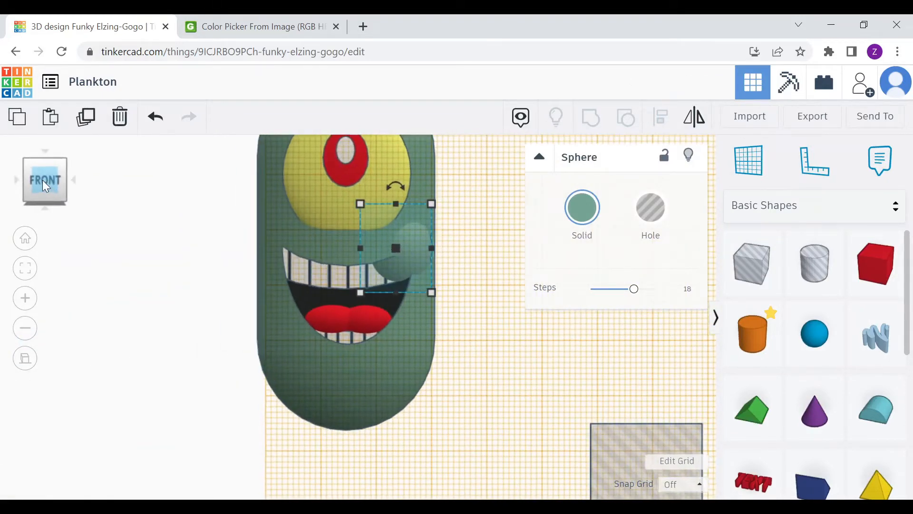
left_click_drag(360, 292, 385, 284)
left_click(473, 230)
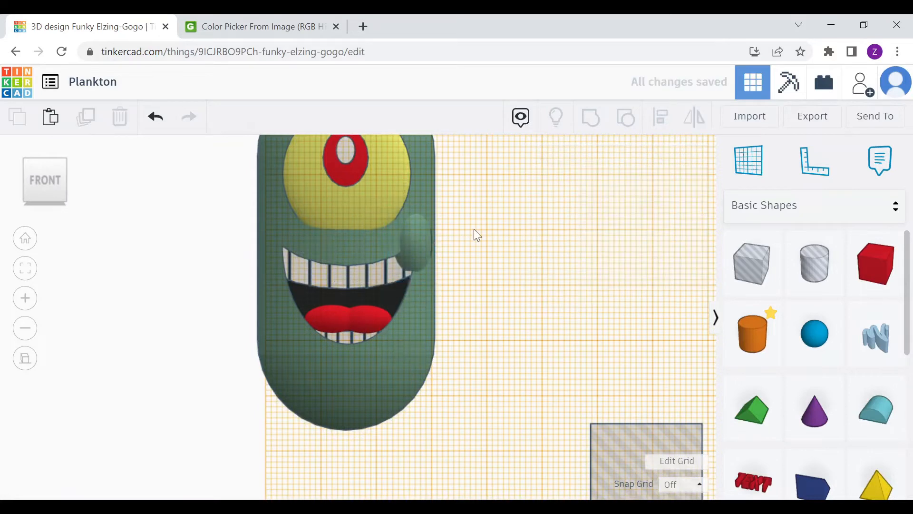
Copy the cheek to the mouth's opposite corner and lower both cheeks slightly
right_click_drag(474, 231, 480, 234)
scroll(481, 234, "up", 2)
left_click(45, 181)
left_click_drag(446, 237, 275, 242)
left_click(191, 272)
scroll(191, 272, "down", 3)
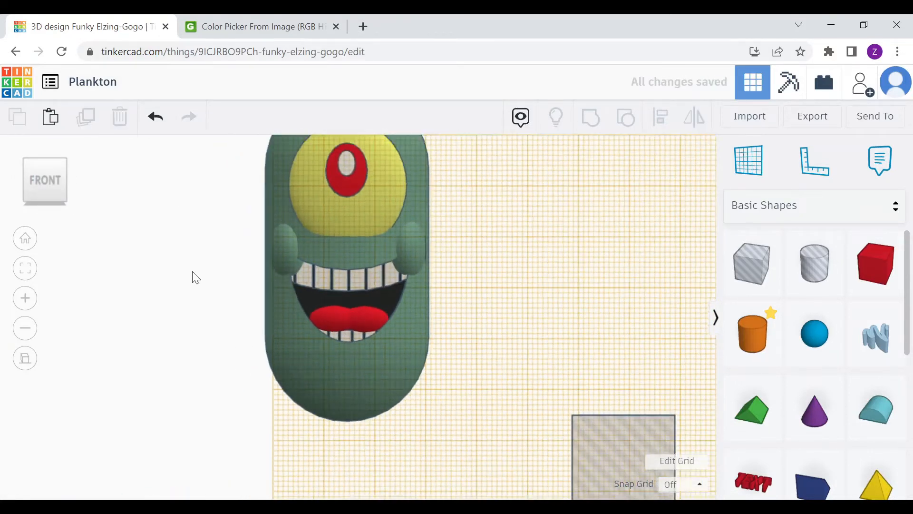
left_click(293, 259)
left_click(403, 255, "shift")
left_click(221, 249)
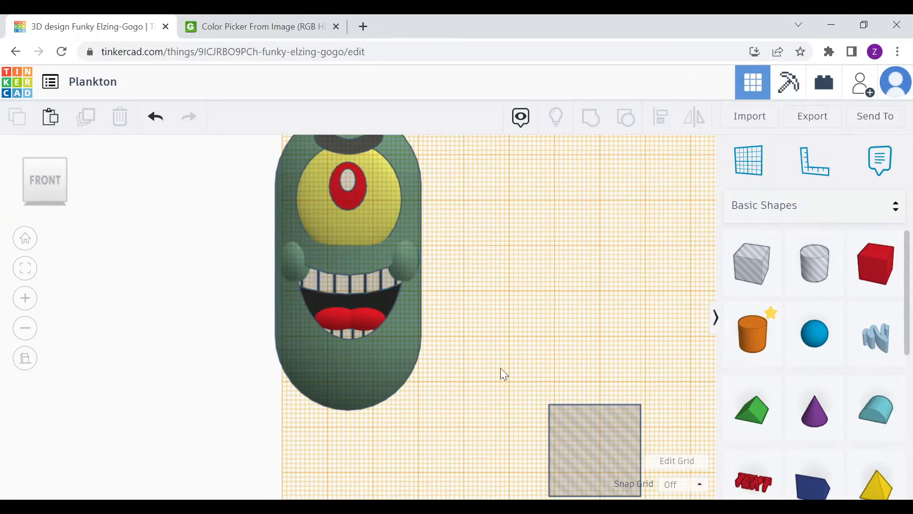
Return the workplane to the base grid beneath the character
scroll(489, 371, "down", 2)
key("w")
left_click(473, 379)
right_click_drag(522, 381, 524, 398)
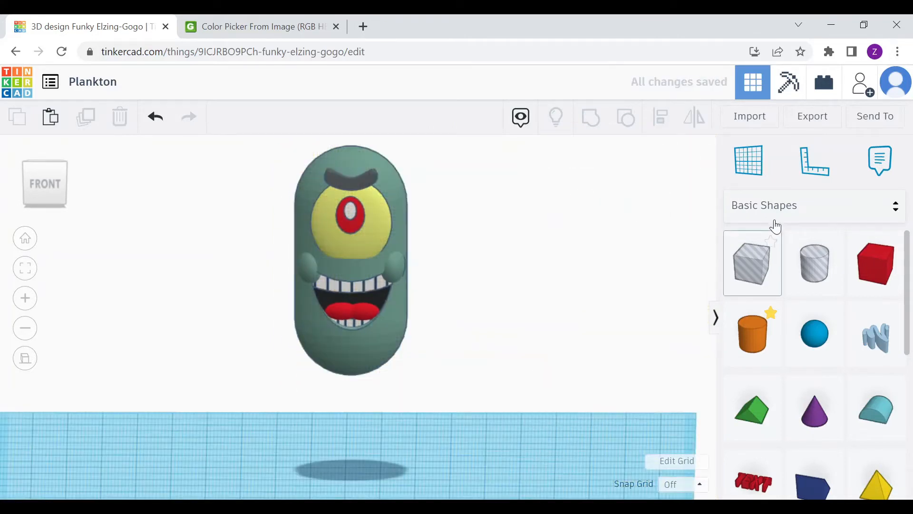
Add an Egg from the Favorites shapes and form a slim leg about 30.48 mm tall
left_click(775, 217)
left_click(803, 234)
left_click_drag(753, 333, 203, 466)
left_click_drag(124, 479, 255, 361)
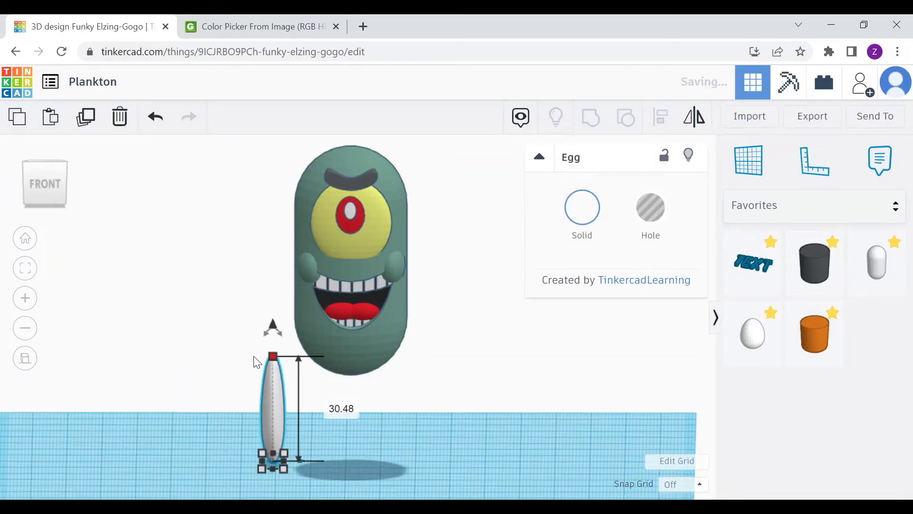
Move the egg-shaped leg beneath the underside of the body
right_click_drag(397, 397, 535, 422)
left_click_drag(155, 440, 192, 458)
left_click(192, 430)
left_click_drag(215, 407, 282, 420)
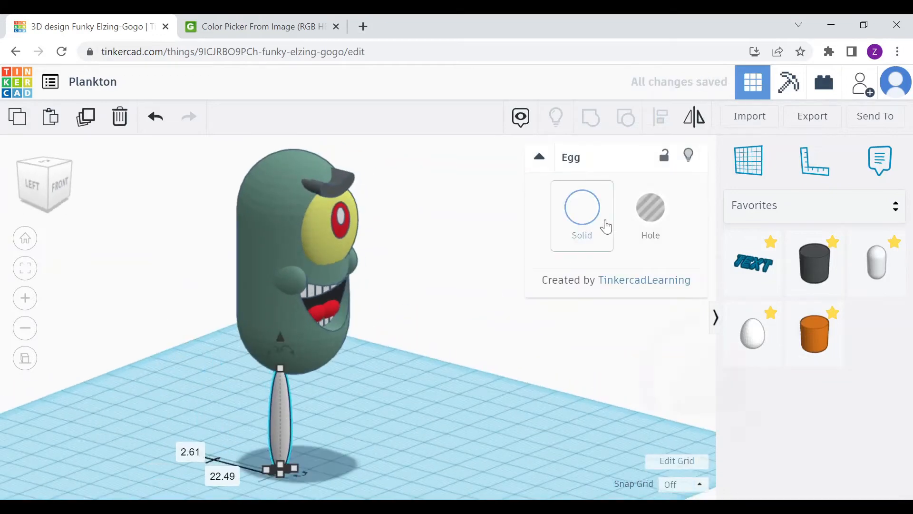
Color the egg-shaped leg with the copied custom green used for the body
left_click(600, 221)
double_click(839, 440)
key("ctrl+v")
key("Return")
left_click(476, 318)
Place the leg under one side of the body and tilt it slightly outward
left_click(64, 188)
left_click(328, 428)
left_click_drag(328, 347, 329, 292)
left_click_drag(335, 392, 328, 391)
left_click_drag(323, 306, 318, 305)
Duplicate the leg, mirror the copy left to right, and move it under the body's other side
key("ctrl+d")
left_click_drag(326, 399, 338, 399)
key("m")
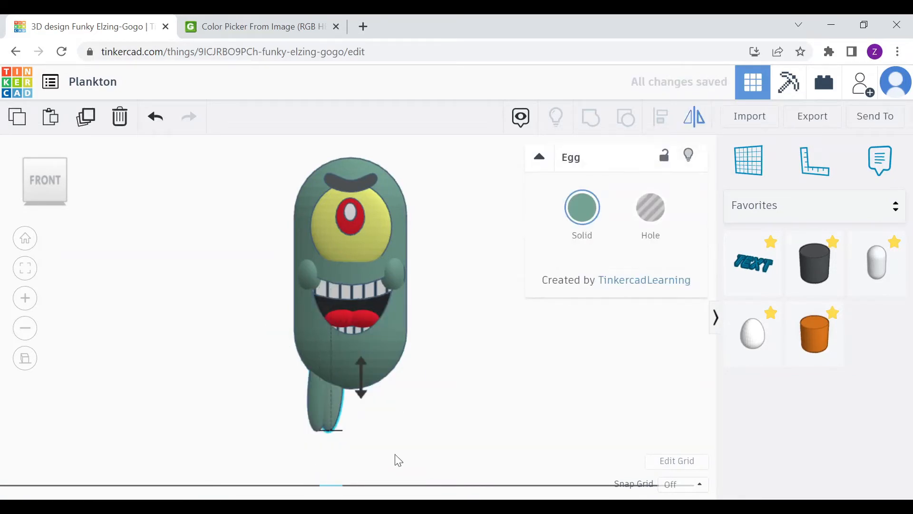
right_click_drag(395, 460, 401, 480)
left_click(326, 407)
left_click(47, 186)
left_click_drag(342, 397, 390, 396)
left_click(457, 390)
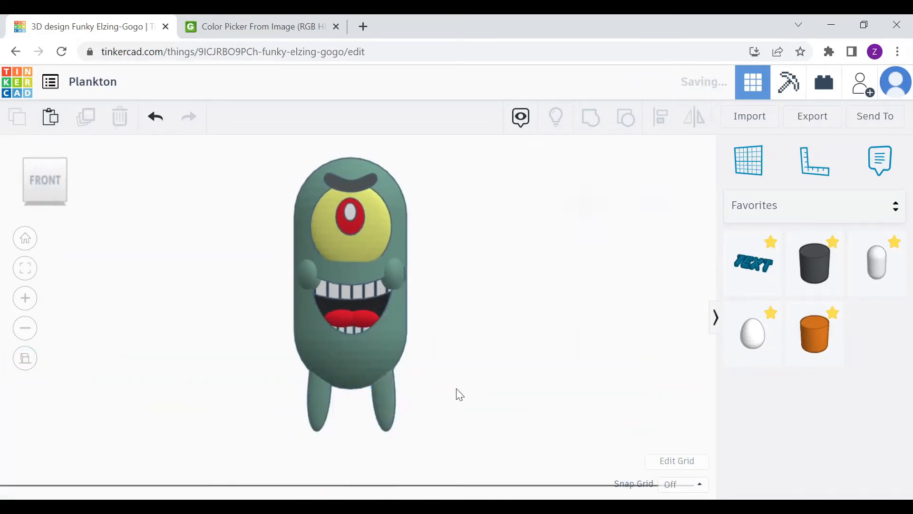
Select both legs together and shift them slightly backward beneath the body
right_click_drag(457, 391, 543, 404)
left_click(47, 184)
left_click_drag(247, 437, 314, 411)
left_click_drag(283, 404, 280, 403)
left_click(352, 381)
right_click_drag(352, 380, 252, 363)
left_click(49, 183)
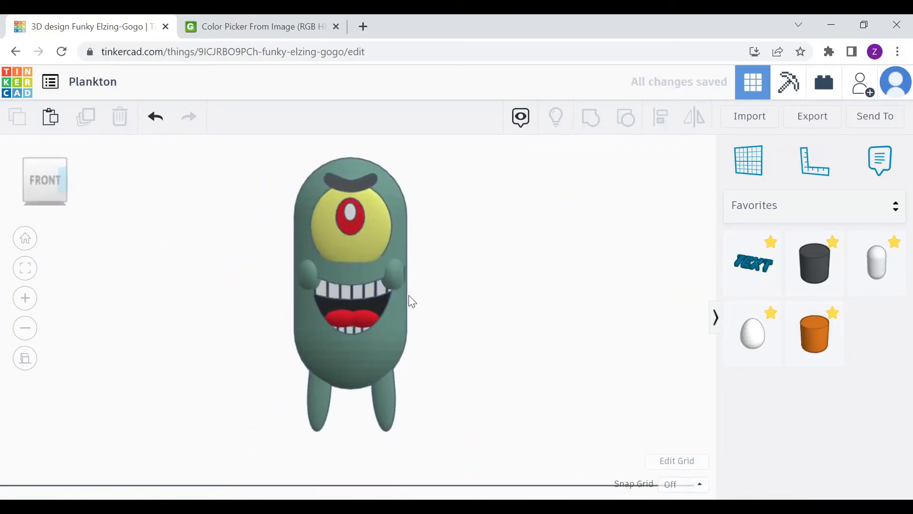
Add a Capsule from the Favorites shapes beside the body as an arm and color it the copied body green
scroll(410, 295, "down", 2)
right_click_drag(428, 304, 435, 342)
left_click_drag(877, 263, 282, 391)
left_click(583, 207)
left_click(658, 275)
double_click(839, 440)
key("ctrl+v")
left_click(46, 187)
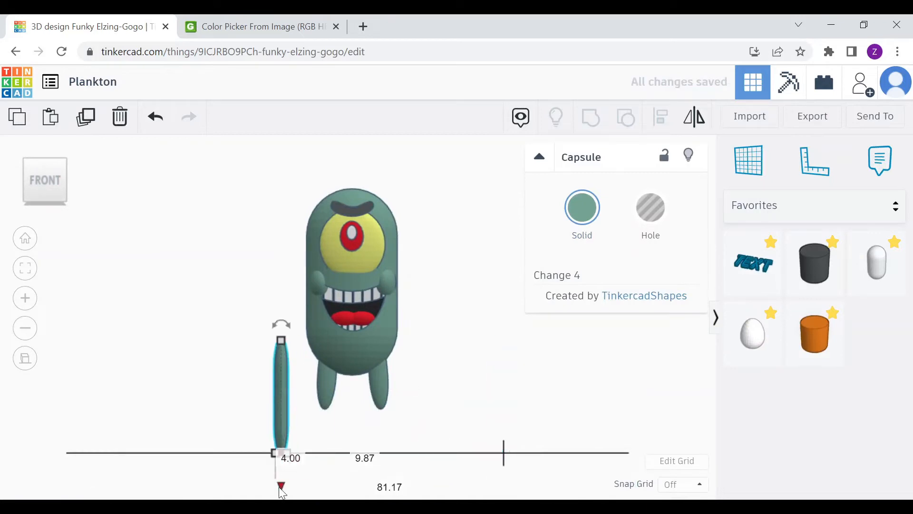
Raise the capsule arm and tilt it outward so its lower end meets the side of the body
left_click_drag(280, 486, 275, 393)
left_click_drag(281, 232, 340, 319)
scroll(246, 321, "up", 2)
key("ctrl+z")
right_click_drag(256, 286, 261, 309)
left_click_drag(247, 195, 277, 329)
left_click(52, 192)
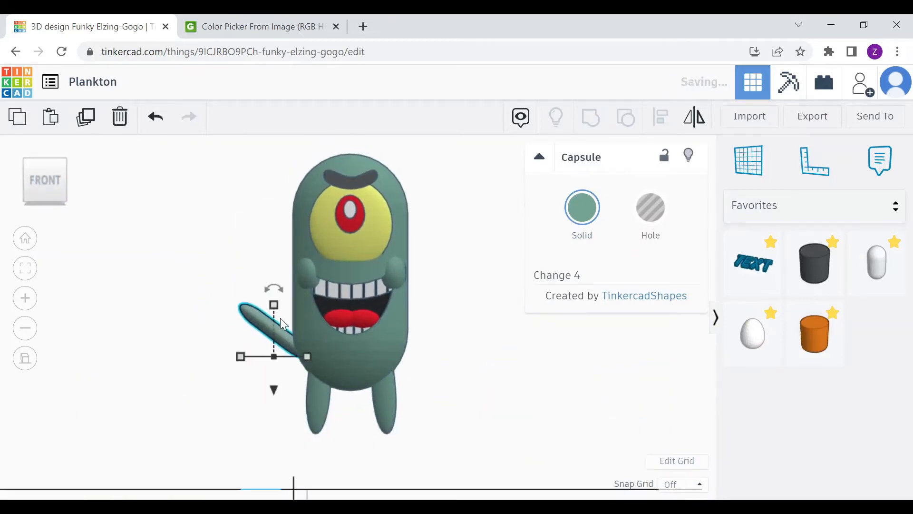
left_click_drag(273, 389, 274, 346)
Reduce the arm's front-to-back thickness to make it slimmer
left_click(489, 325)
right_click_drag(489, 325, 561, 348)
left_click(30, 188)
left_click(287, 300)
right_click_drag(287, 300, 285, 338)
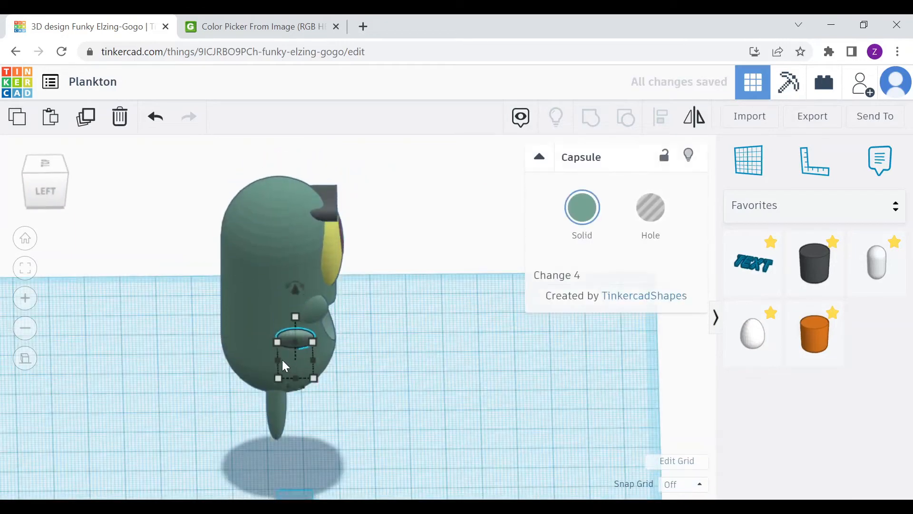
left_click_drag(282, 360, 297, 360)
left_click(354, 326)
right_click_drag(354, 327, 336, 326)
left_click(45, 183)
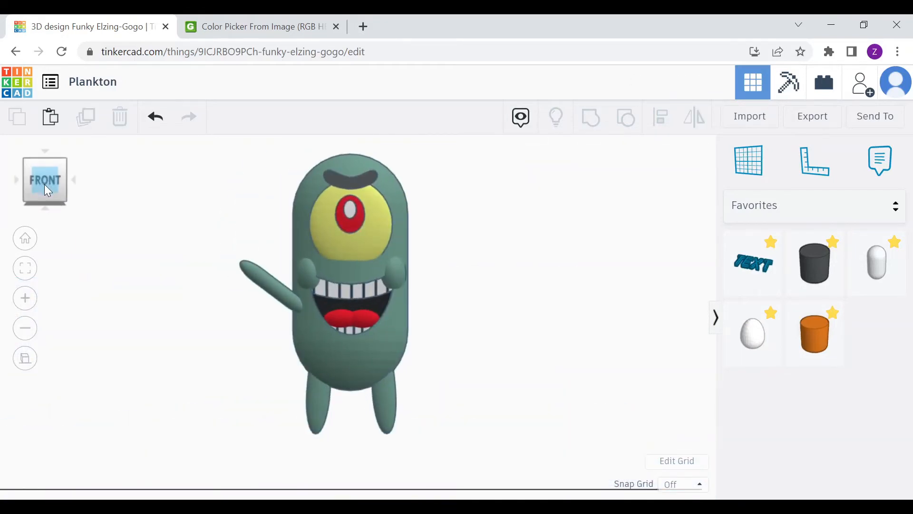
Rotate the arm by -14° to make it steeper and raise it along the body
left_click(298, 302)
left_click_drag(273, 241, 289, 239)
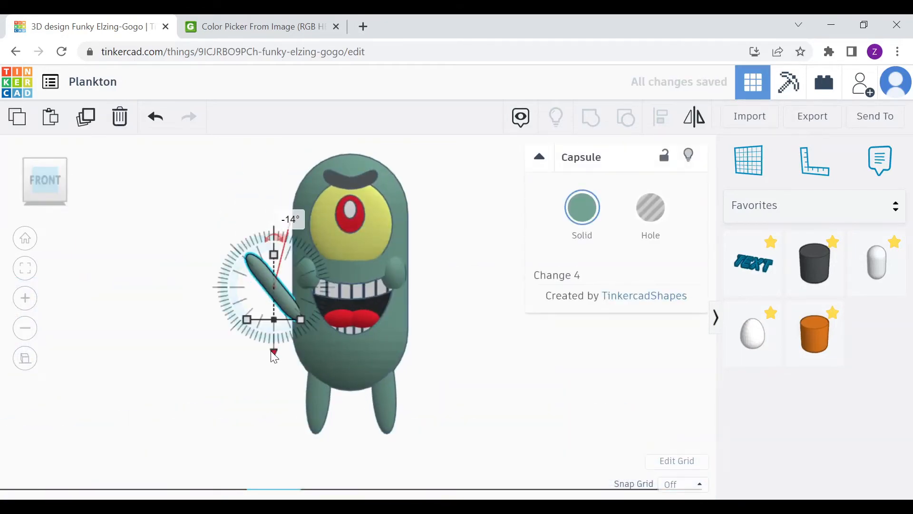
right_click_drag(107, 248, 187, 245)
left_click(147, 261)
left_click(66, 195)
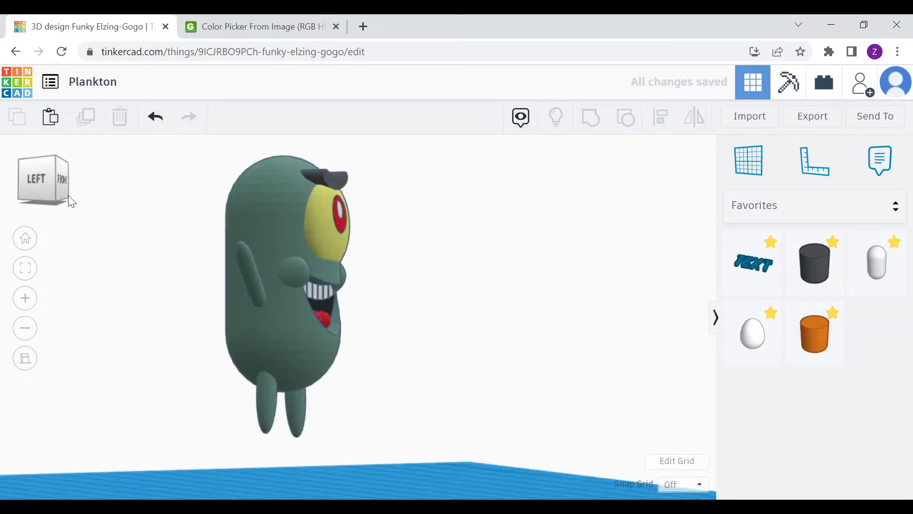
left_click(264, 248)
right_click_drag(273, 336, 274, 349)
left_click_drag(273, 221, 274, 198)
left_click(473, 265)
Add a Sphere from the Basic Shapes library beside the character for a hand
scroll(473, 265, "up", 2)
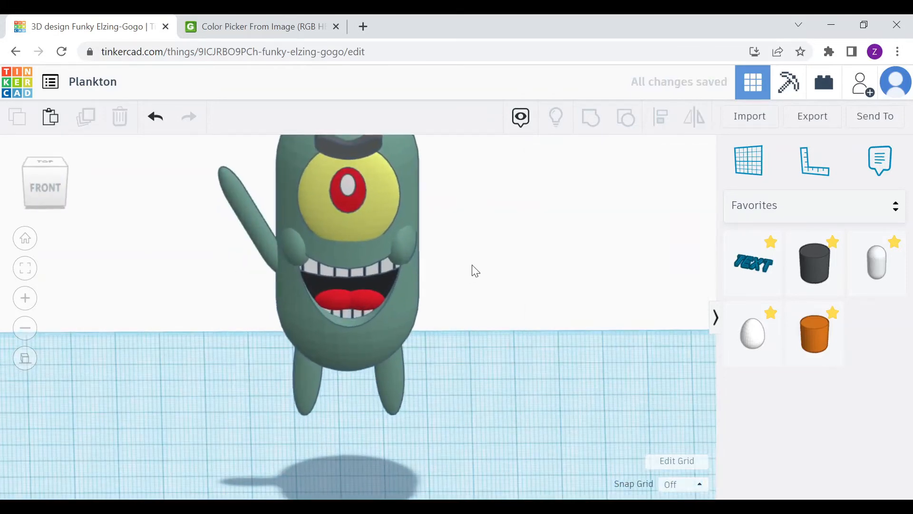
right_click_drag(473, 265, 475, 253)
left_click(46, 188)
right_click_drag(547, 286, 565, 308)
left_click(782, 208)
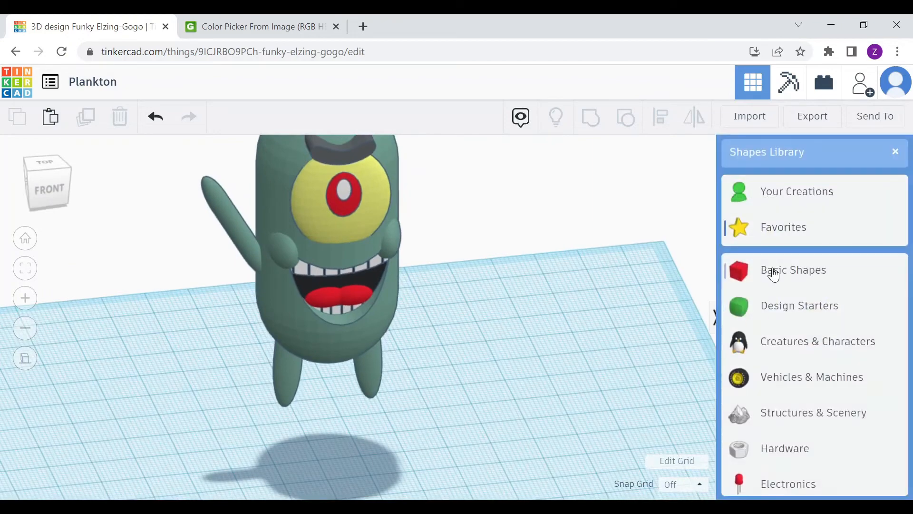
left_click(774, 274)
left_click_drag(808, 329, 189, 457)
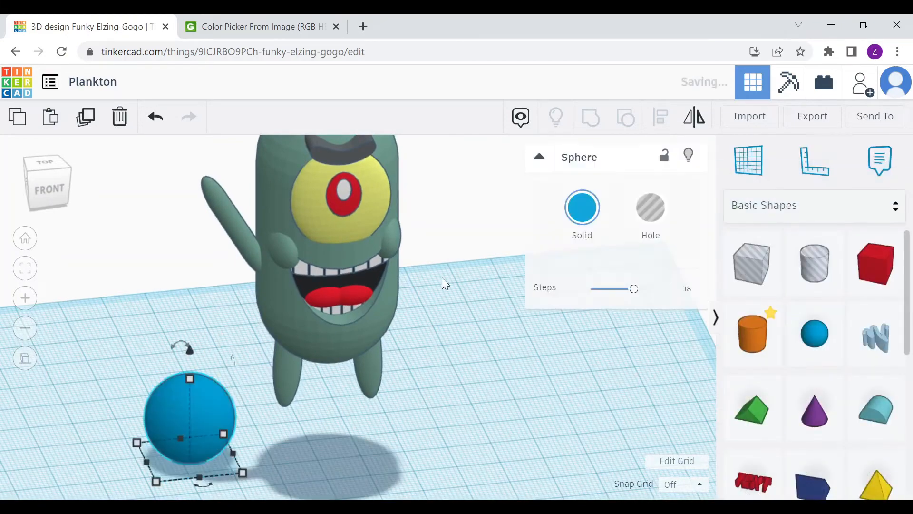
Color the hand sphere with the copied custom green used for the body
left_click(582, 210)
left_click(658, 275)
double_click(834, 440)
key("ctrl+v")
left_click(486, 383)
Raise the sphere to the height of the arm's upper end and scale it down proportionally to hand size
left_click(49, 188)
left_click(214, 475)
left_click_drag(219, 421, 224, 136)
right_click_drag(224, 157, 324, 190)
left_click(36, 193)
left_click_drag(194, 208, 243, 207)
right_click_drag(244, 219, 152, 266)
left_click_drag(169, 237, 222, 208, "shift")
Align the hand sphere with the upper end of the arm in the side and front views
right_click_drag(114, 257, 186, 272)
left_click(38, 187)
left_click_drag(244, 231, 272, 231)
left_click_drag(261, 194, 260, 158)
right_click_drag(233, 229, 177, 233)
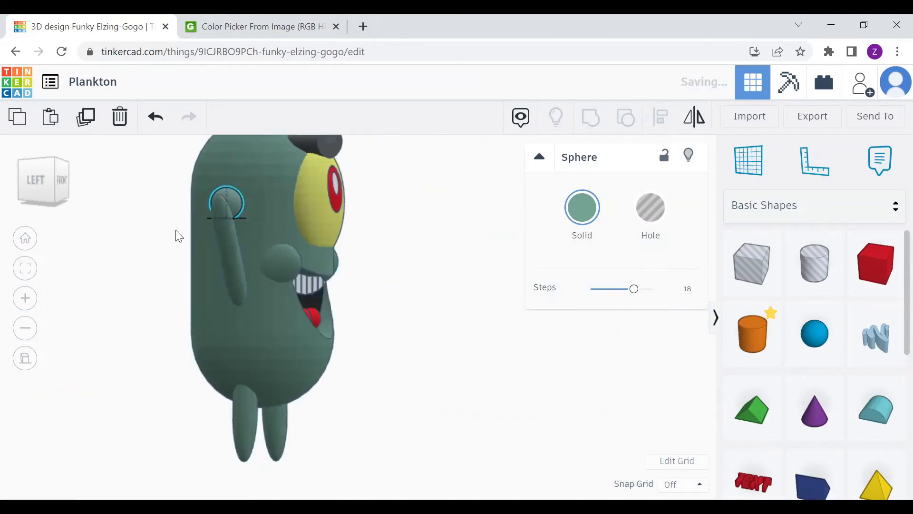
left_click(61, 182)
mouse_move(242, 196)
left_mouse_down()
mouse_move(226, 198)
mouse_move(244, 198)
left_mouse_up()
left_click(161, 254)
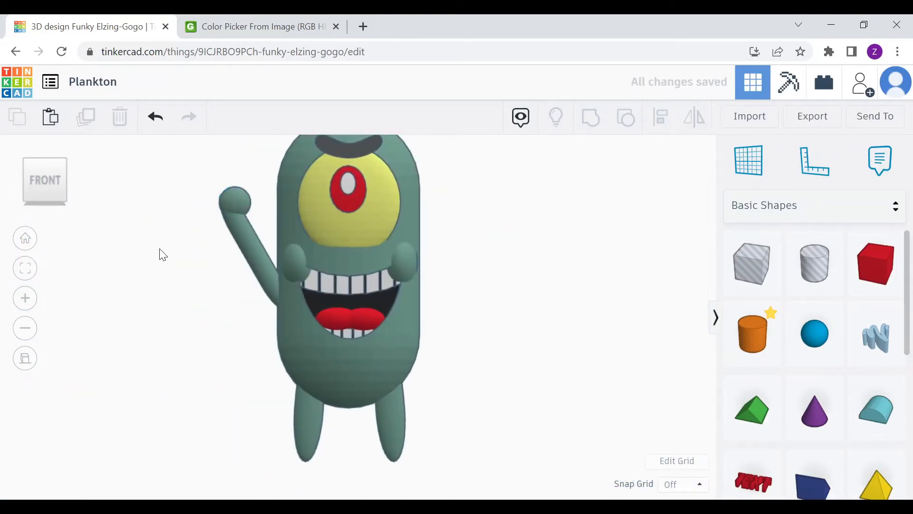
Fine-tune the fit of the hand sphere on the arm's upper end
scroll(228, 238, "up", 2)
right_click_drag(264, 226, 324, 249)
left_click(176, 237)
left_click(117, 279)
right_click_drag(109, 272, 100, 258)
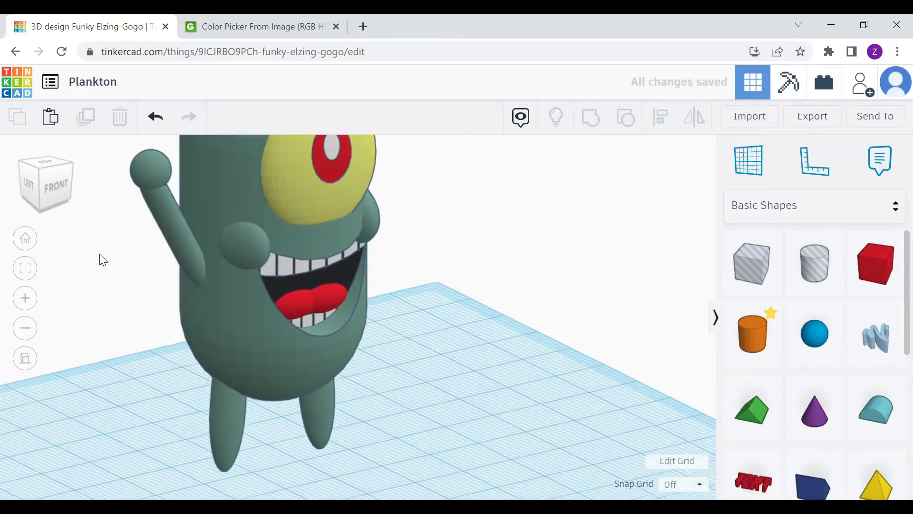
left_click(55, 185)
left_click(199, 166)
right_click_drag(228, 190, 231, 209)
left_click_drag(218, 155, 225, 151)
left_click(161, 236)
scroll(161, 236, "down", 3)
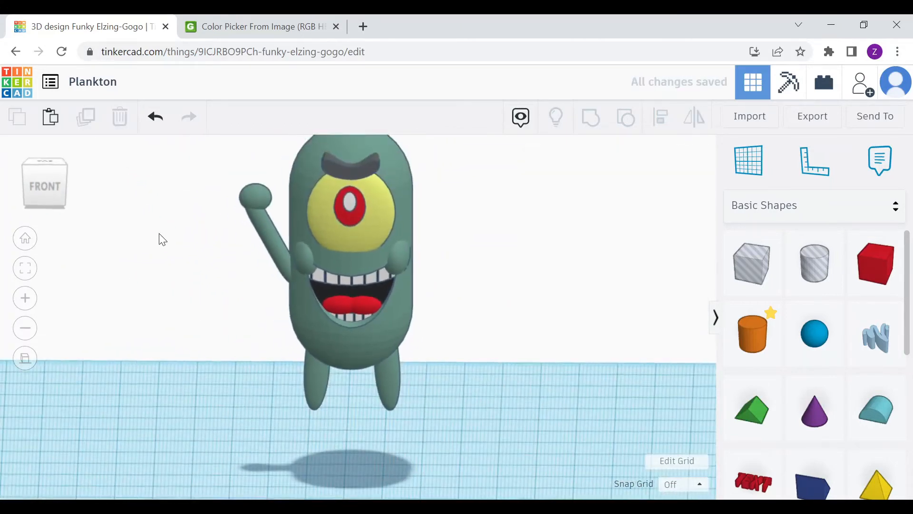
Duplicate the arm and hand together and mirror the copy left to right
left_click(61, 183)
left_click(253, 216)
scroll(229, 292, "up", 2)
left_click(242, 254, "shift")
key("ctrl+d")
left_click_drag(242, 254, 279, 255)
right_click_drag(366, 341, 400, 366)
key("m")
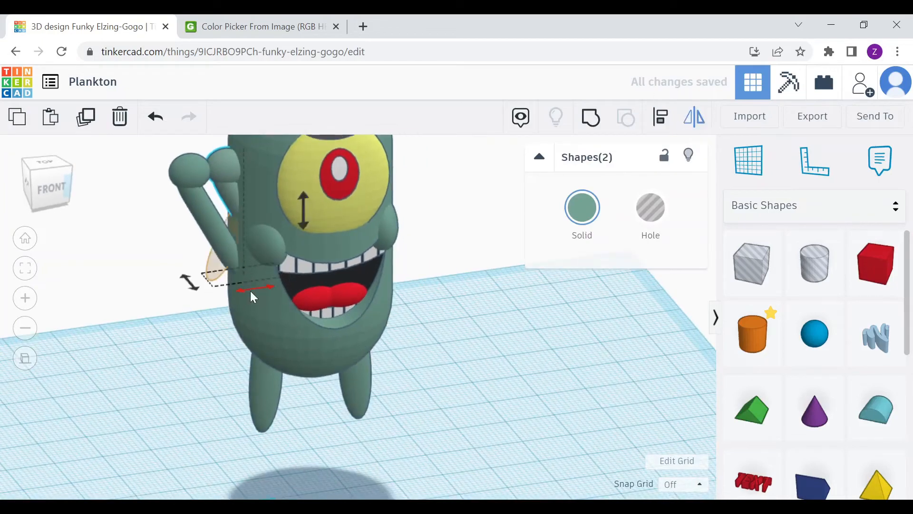
left_click(250, 290)
Move the mirrored arm and hand to the body's opposite side and align them from above
left_click_drag(228, 229, 451, 225)
left_click(47, 187)
right_click_drag(397, 229, 304, 271)
left_click(46, 174)
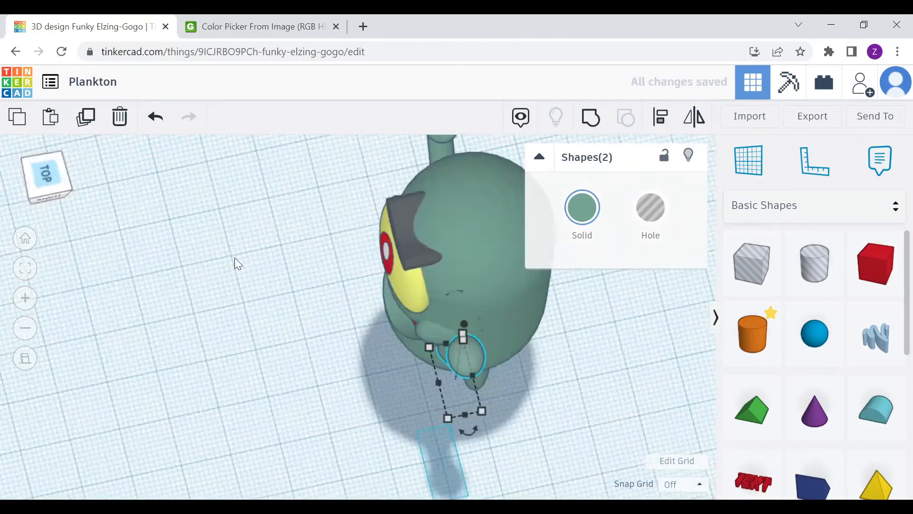
left_click_drag(436, 426, 468, 426, "shift")
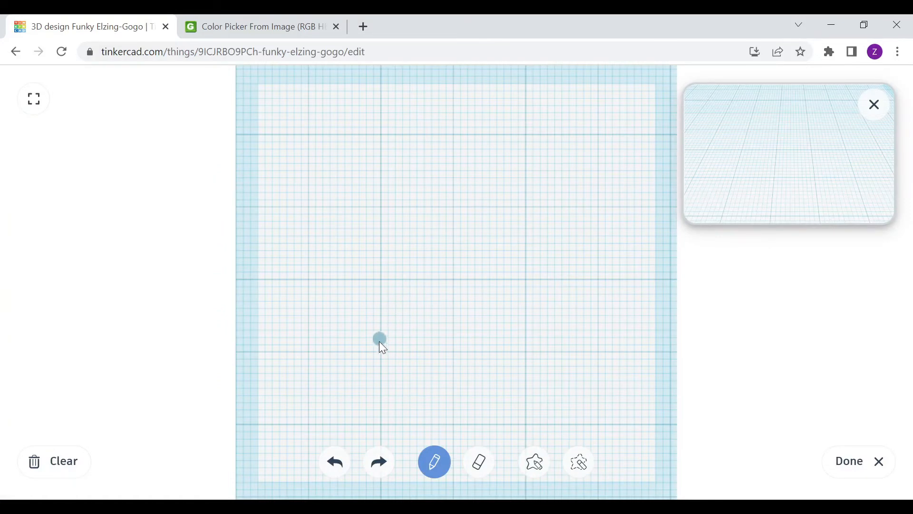
Draw a tall, slightly curved antenna that tapers to a point with the Scribble shape and finish the drawing
mouse_move(378, 346)
left_mouse_down()
mouse_move(431, 346)
mouse_move(399, 241)
mouse_move(508, 77)
mouse_move(431, 341)
mouse_move(424, 263)
mouse_move(434, 181)
mouse_move(464, 132)
left_mouse_up()
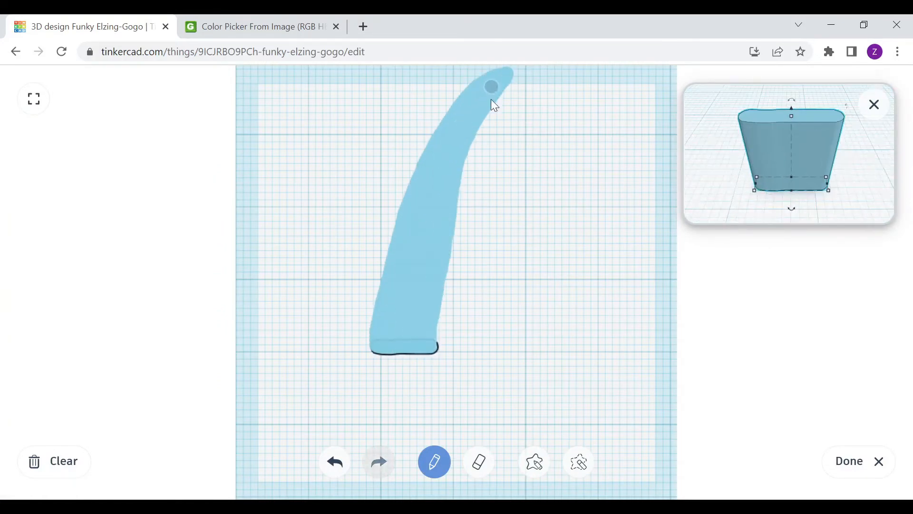
left_click_drag(491, 99, 478, 118)
left_click(858, 461)
Make the antenna scribble narrower and thinner and adjust its length
left_click(45, 166)
left_click_drag(425, 317, 330, 209)
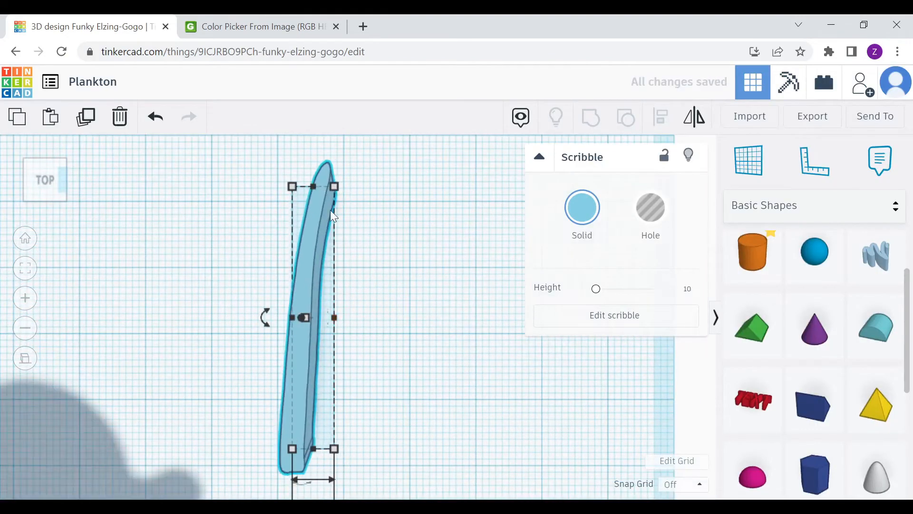
right_click_drag(330, 209, 291, 192)
left_click_drag(301, 287, 310, 307)
left_click(45, 176)
left_click_drag(334, 186, 312, 143)
left_click(369, 256)
Color the antenna scribble black and rotate it 90° to stand upright
scroll(333, 323, "down", 2)
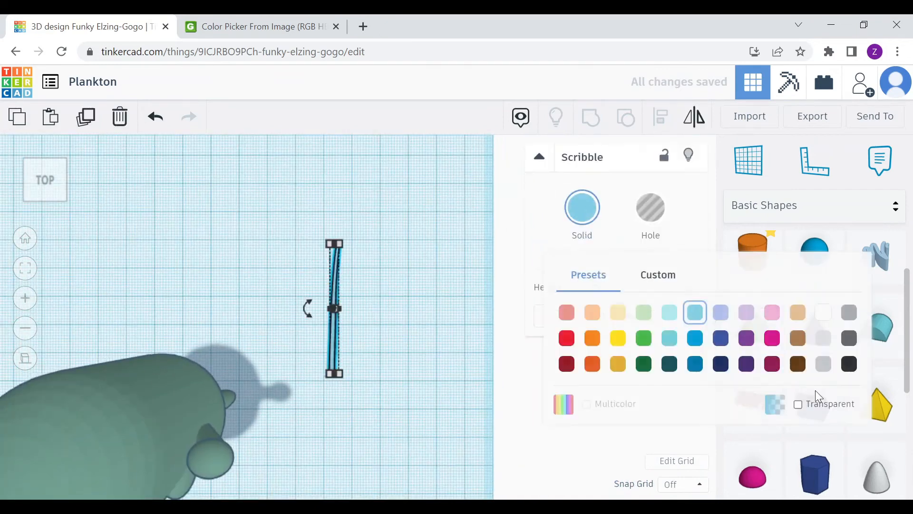
mouse_move(305, 306)
right_mouse_down()
mouse_move(358, 367)
mouse_move(335, 299)
right_mouse_up()
left_click(335, 299)
left_click_drag(370, 287, 368, 245)
left_click_drag(329, 248, 363, 293)
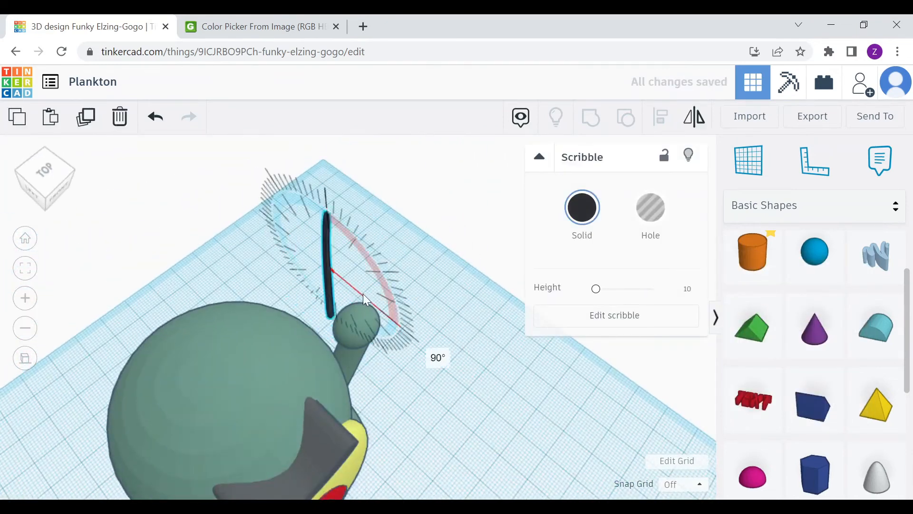
left_click(405, 295)
Move the upright antenna in front of the character's body
mouse_move(404, 295)
right_mouse_down()
mouse_move(375, 280)
mouse_move(352, 248)
right_mouse_up()
left_click(332, 264)
left_click_drag(332, 265, 176, 375)
left_click(45, 194)
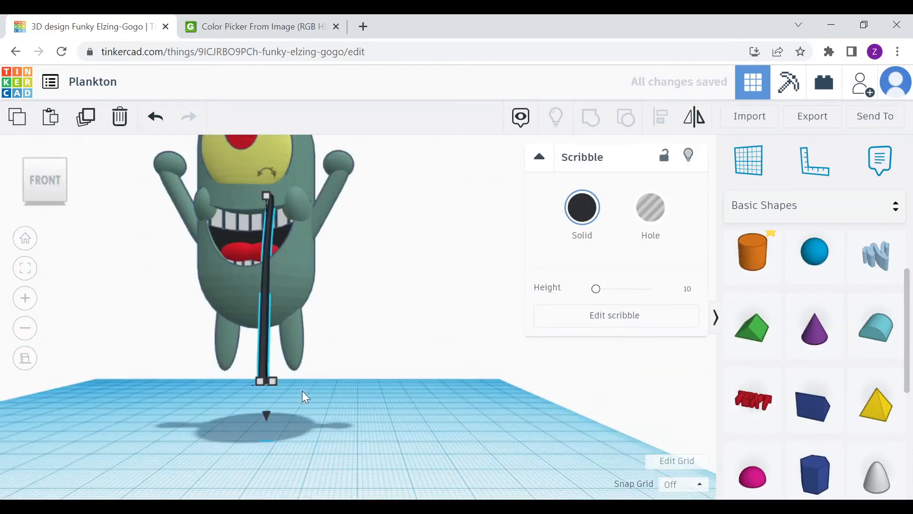
Raise the antenna until its base reaches the top of the head
left_click(24, 359)
scroll(198, 312, "up", 3)
left_click_drag(255, 192, 255, 166)
scroll(279, 316, "down", 3)
middle_click_drag(279, 315, 279, 373)
left_click_drag(290, 261, 308, 72)
middle_click_drag(305, 147, 298, 272)
left_click_drag(284, 212, 284, 178)
Move the antenna backward from the face to the middle of the head's depth
scroll(341, 245, "up", 2)
mouse_move(341, 245)
right_mouse_down()
mouse_move(313, 265)
mouse_move(247, 257)
right_mouse_up()
left_click(50, 182)
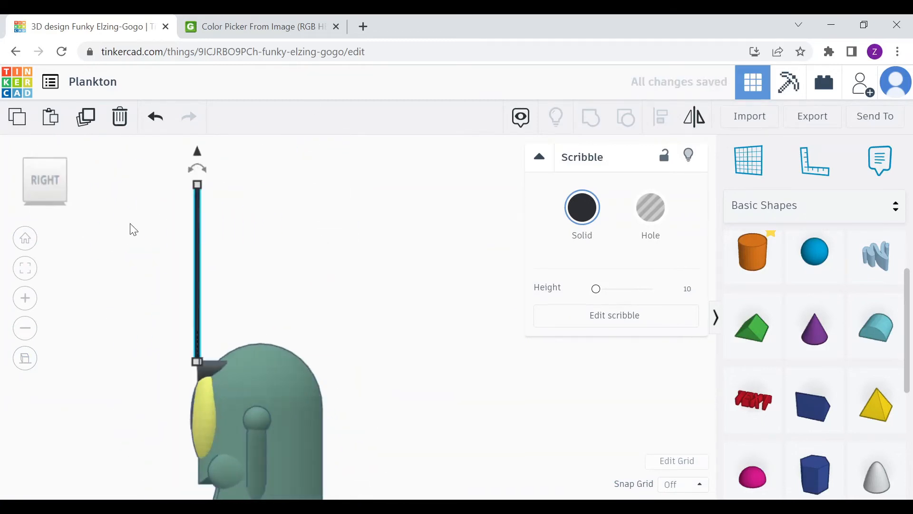
left_click_drag(198, 268, 261, 269)
left_click(385, 311)
right_click_drag(386, 311, 459, 350)
left_click(45, 177)
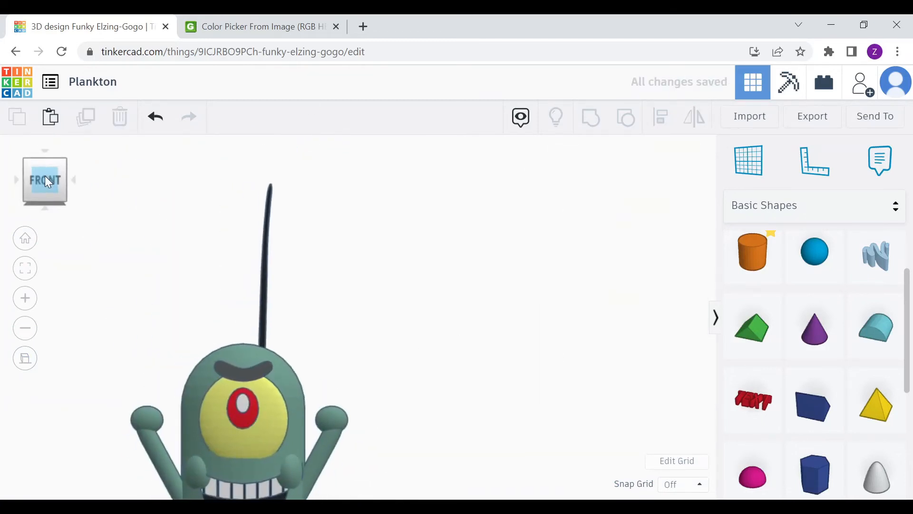
Widen the antenna slightly and stretch it taller
scroll(252, 295, "up", 2)
left_click(242, 294)
right_click_drag(306, 322, 303, 404)
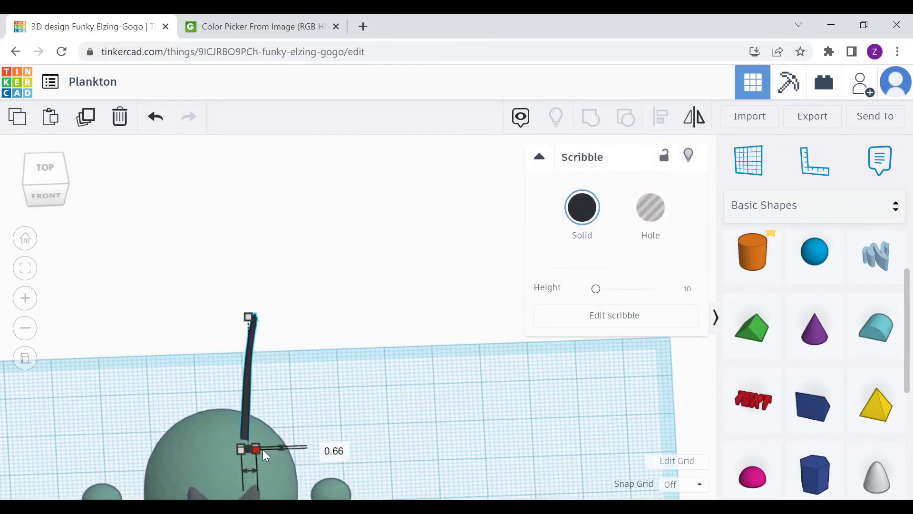
left_click_drag(262, 449, 265, 448)
left_click_drag(250, 318, 281, 220)
left_click(285, 226)
left_click(47, 194)
scroll(353, 329, "down", 3)
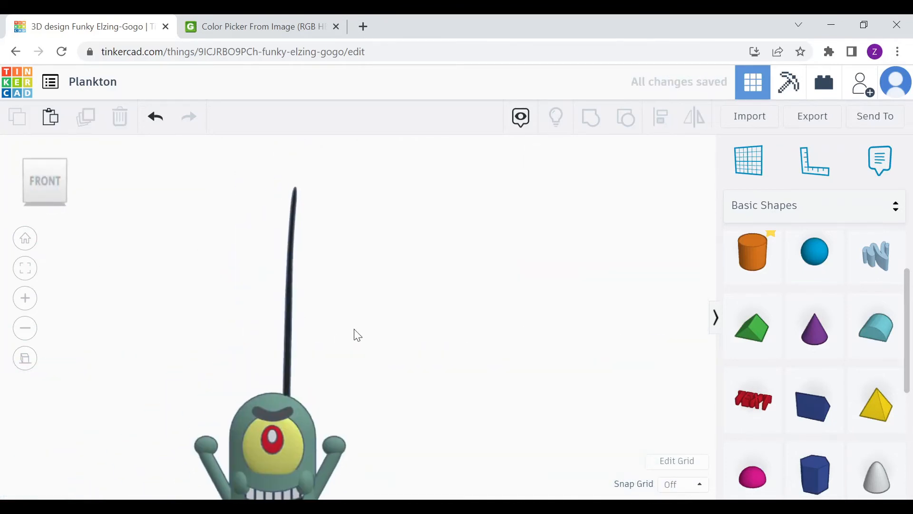
Tilt the antenna outward and move its base toward the side of the head's top
left_click(288, 314)
left_click_drag(291, 176, 306, 178)
left_click_drag(281, 330, 307, 334)
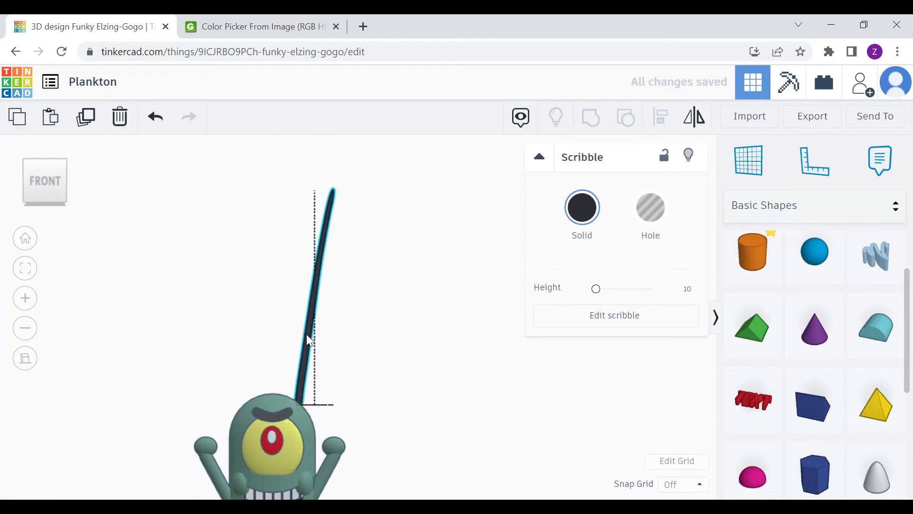
Shorten the antenna and shift it slightly toward the center of the head
scroll(306, 334, "down", 1)
mouse_move(304, 297)
right_mouse_down()
mouse_move(266, 302)
mouse_move(379, 360)
right_mouse_up()
scroll(379, 360, "down", 2)
middle_click_drag(379, 359, 376, 325)
left_click_drag(326, 200, 327, 239)
scroll(355, 311, "up", 2)
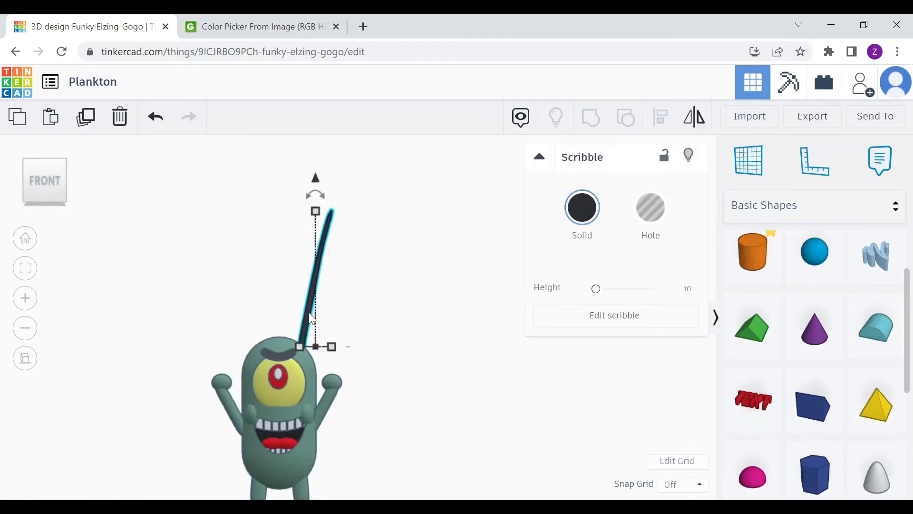
left_click_drag(309, 312, 297, 310)
left_click(392, 300)
scroll(418, 335, "down", 2)
right_click_drag(440, 367, 442, 386)
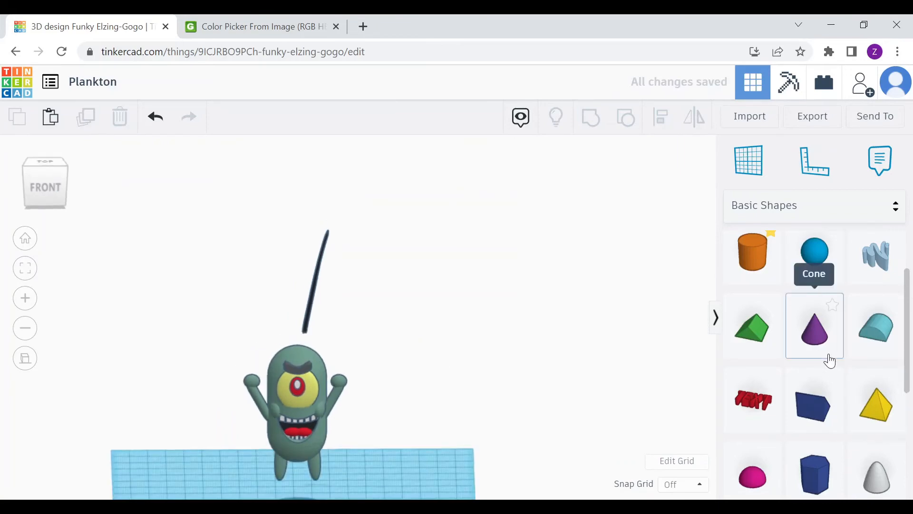
Add a box hole shape to the workplane near the figure
scroll(791, 328, "up", 2)
left_click_drag(760, 296, 394, 467)
left_click(53, 196)
right_click_drag(429, 481, 421, 497)
Move the antenna forward over the middle of the head's depth
left_click(315, 285)
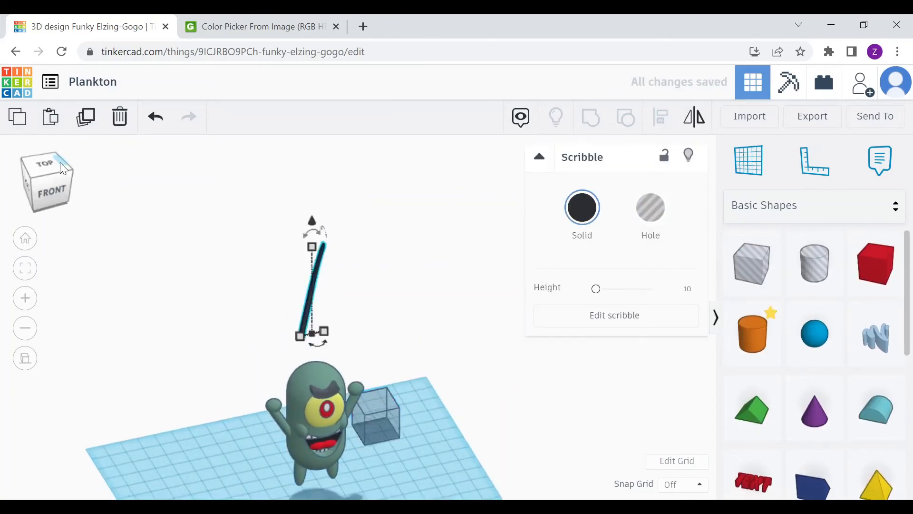
left_click(45, 165)
scroll(314, 329, "up", 3)
mouse_move(279, 273)
left_mouse_down()
mouse_move(272, 315)
mouse_move(280, 421)
left_mouse_up()
Place the box beside the figure, reduce its depth to a thin slab, and make it solid black
left_click_drag(450, 195, 416, 418)
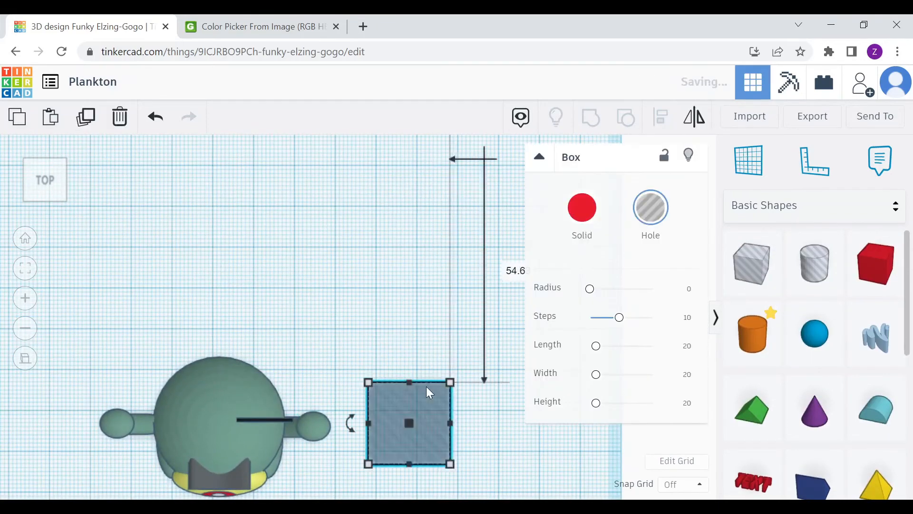
left_click_drag(409, 382, 410, 453)
left_click(582, 207)
left_click(675, 342)
left_click(419, 426)
Narrow the black box from its sides into a slim upright bar
middle_click_drag(446, 479, 460, 337)
scroll(460, 336, "up", 2)
left_click(452, 310)
left_click_drag(468, 310, 421, 314)
scroll(421, 315, "up", 2)
left_click_drag(367, 312, 429, 322)
right_click_drag(425, 315, 388, 269)
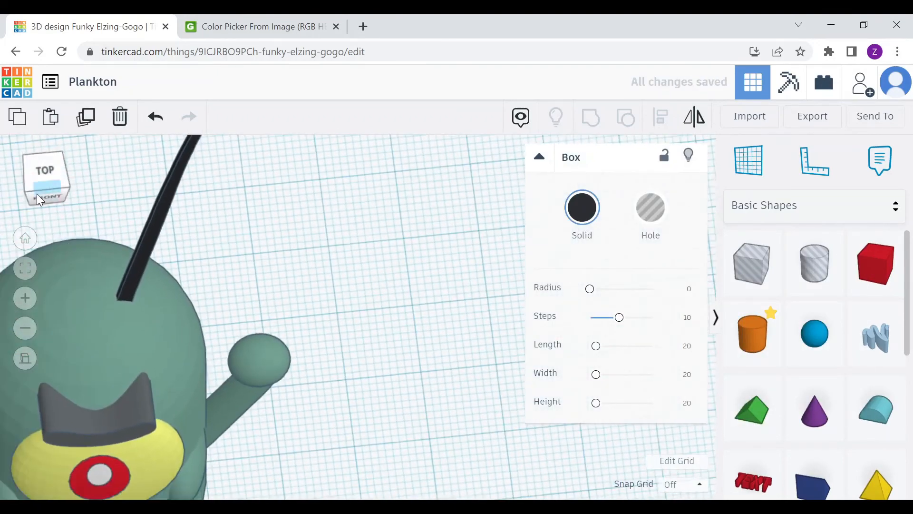
Set a vertical workplane facing the front and move the black bar up onto the antenna
left_click(38, 195)
scroll(379, 304, "down", 5)
middle_click_drag(398, 487, 392, 413)
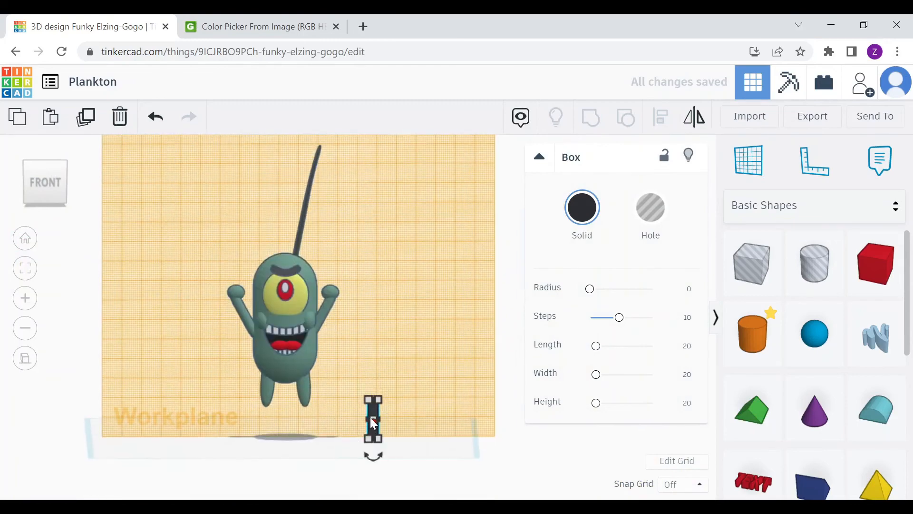
left_click_drag(370, 417, 298, 209)
Rotate the black bar 105° so that it lies across the antenna
middle_click_drag(301, 194, 315, 318)
scroll(315, 319, "up", 4)
left_click_drag(269, 390, 211, 312)
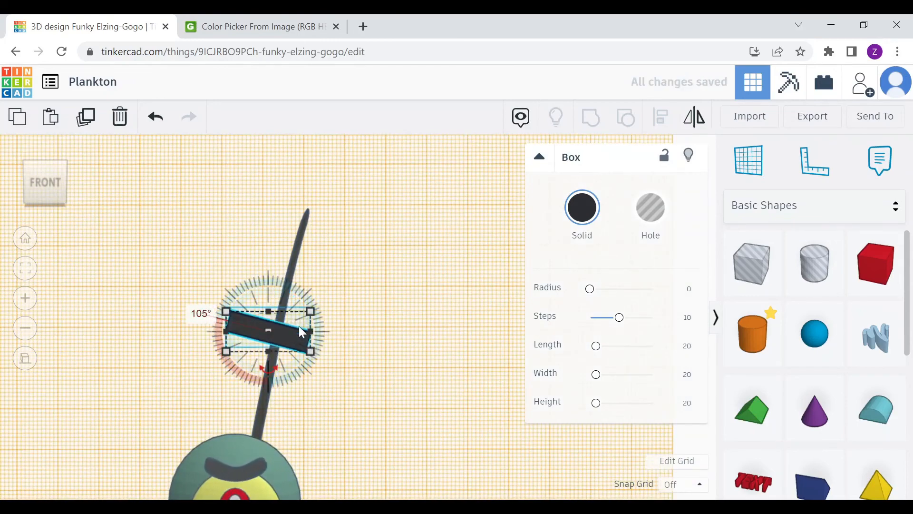
Adjust the crossbar's depth so that it lines up with the antenna
right_click_drag(299, 327, 341, 368)
left_click_drag(337, 373, 312, 357)
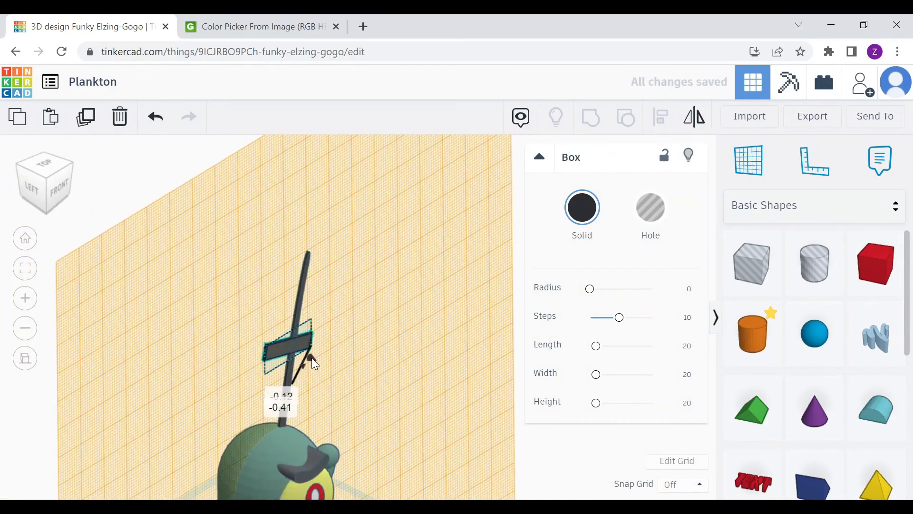
left_click(391, 328)
right_click_drag(391, 328, 396, 343)
Shrink the crossbar to a short, thin strip centered on the antenna
left_click(61, 184)
scroll(312, 325, "up", 3)
left_click(273, 340)
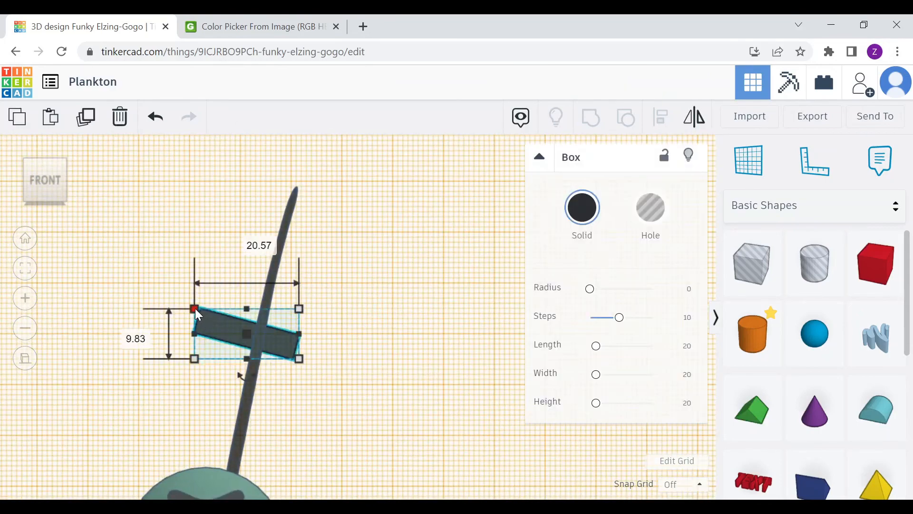
left_click_drag(195, 308, 227, 334)
left_click_drag(299, 332, 284, 346)
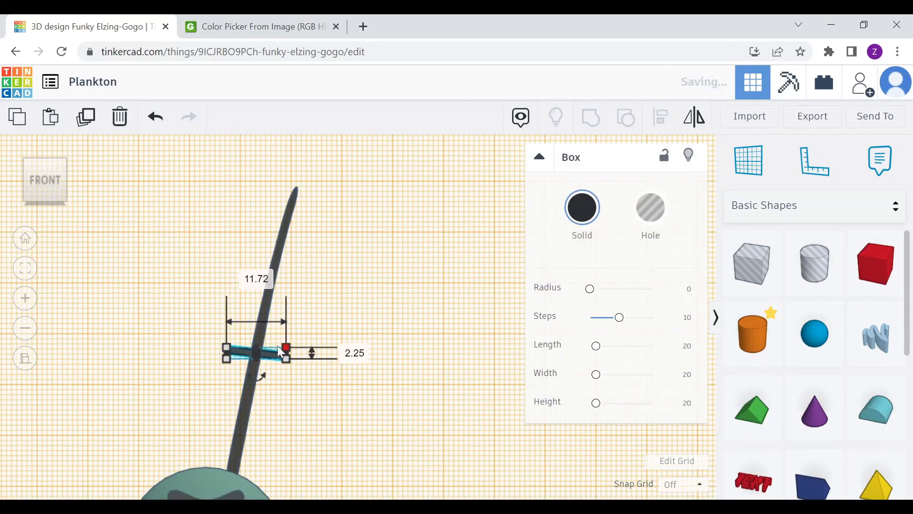
left_click_drag(227, 347, 278, 358)
left_click(321, 313)
scroll(321, 313, "down", 1)
right_click_drag(442, 381, 212, 273)
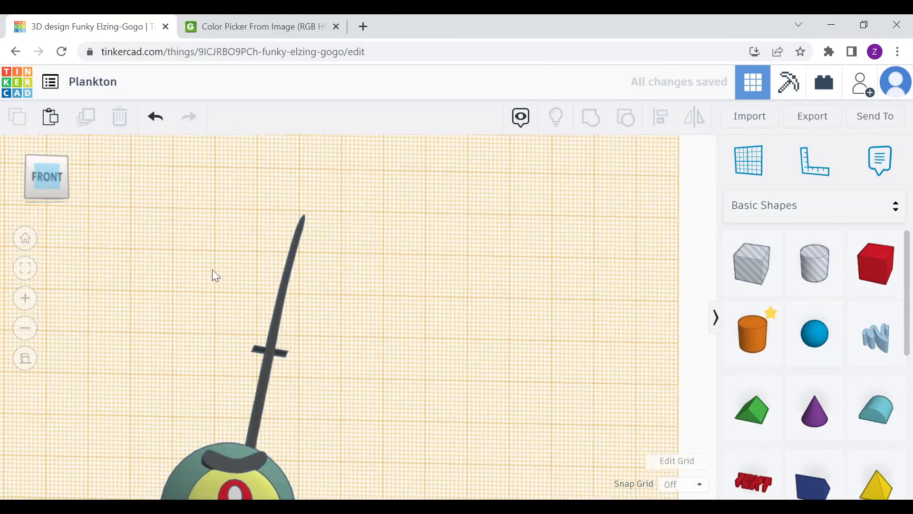
Duplicate the crossbar and space the copies up the antenna for a total of three crossbars
scroll(267, 379, "up", 3)
left_click_drag(224, 373, 237, 300)
key("ctrl+v")
middle_click_drag(234, 296, 234, 348)
left_click_drag(248, 437, 249, 289)
left_click(288, 286)
scroll(291, 295, "down", 1)
mouse_move(297, 371)
right_mouse_down()
mouse_move(358, 384)
mouse_move(304, 388)
right_mouse_up()
scroll(304, 388, "down", 1)
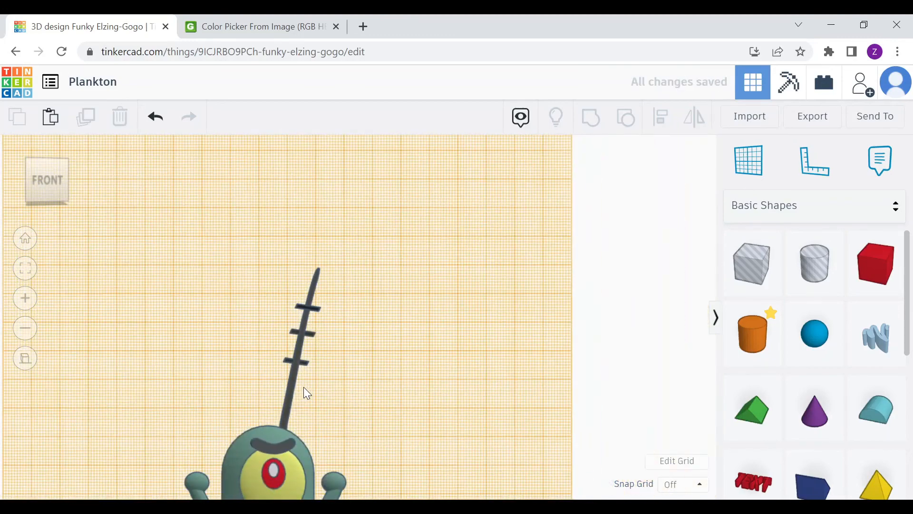
Copy the antenna with its three crossbars, mirror the copy horizontally, and place it on the other side of the head
scroll(303, 387, "down", 2)
left_click(47, 185)
left_click_drag(348, 371, 303, 305)
key("ctrl+c")
key("ctrl+v")
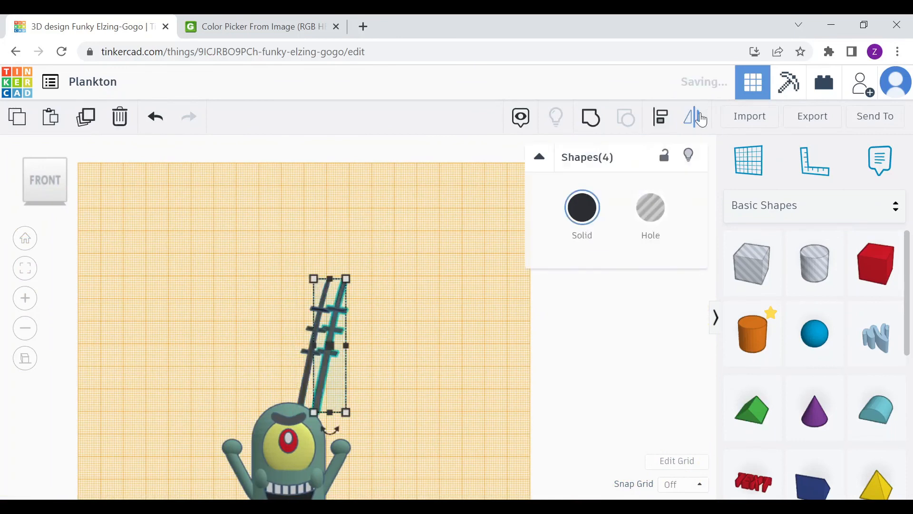
left_click(695, 118)
left_click(330, 430)
left_click_drag(354, 391, 278, 389)
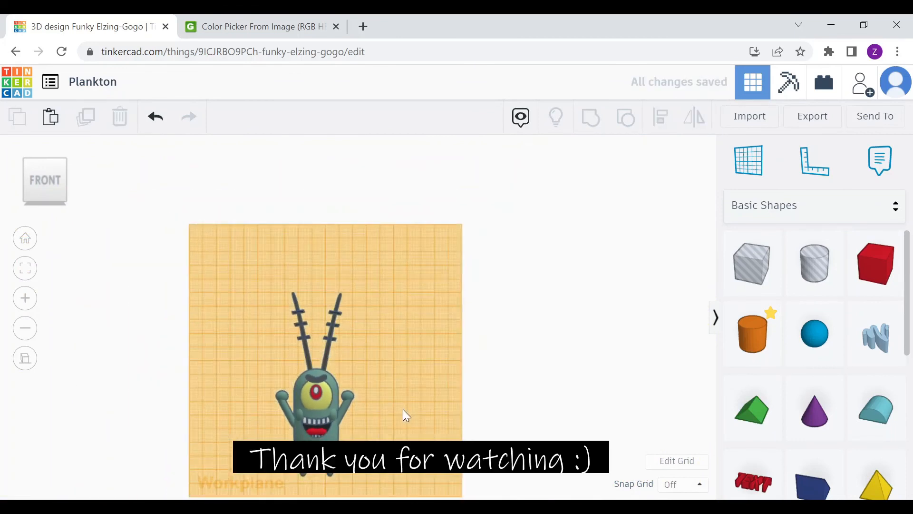